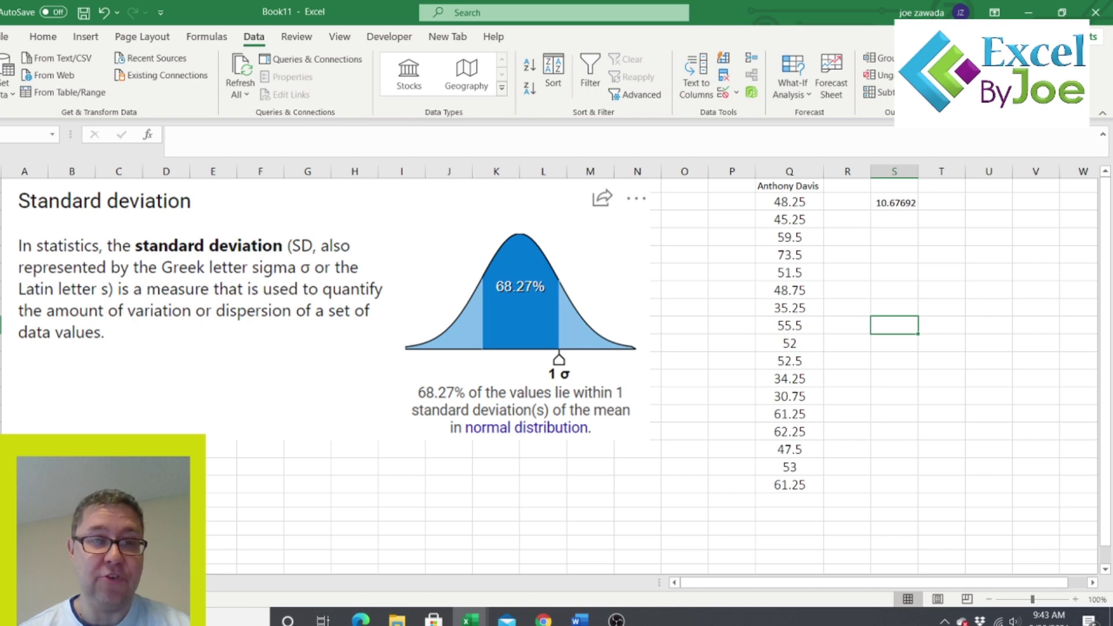
- Replace the old result in S2 with =AVERAGE(Q:Q), giving 51.30882
left_click(165, 325)
left_click(72, 308)
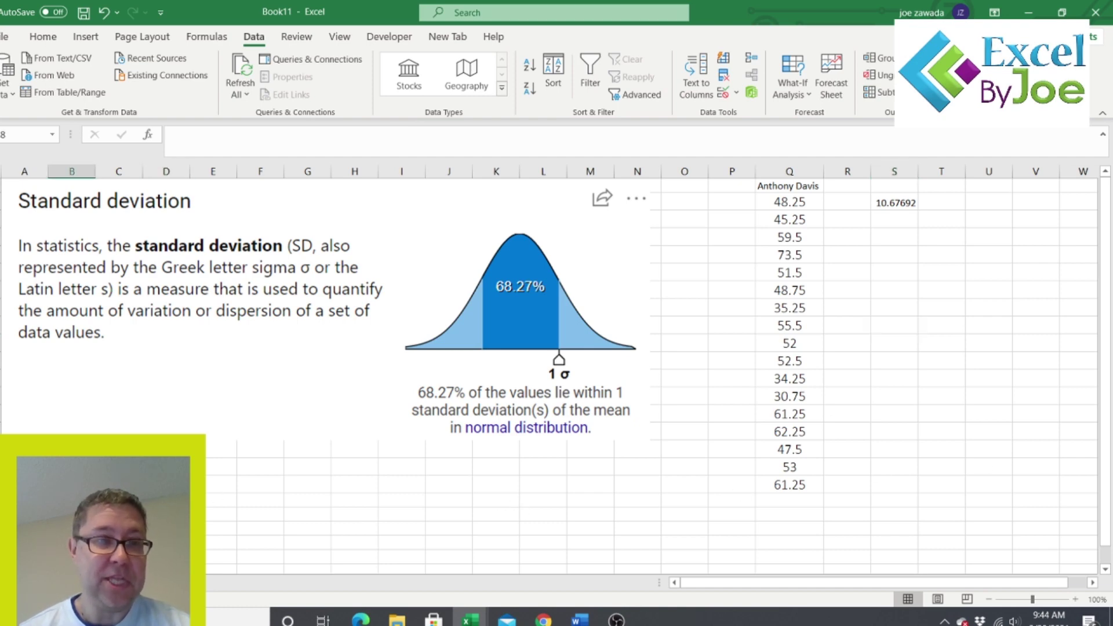
key("Up")
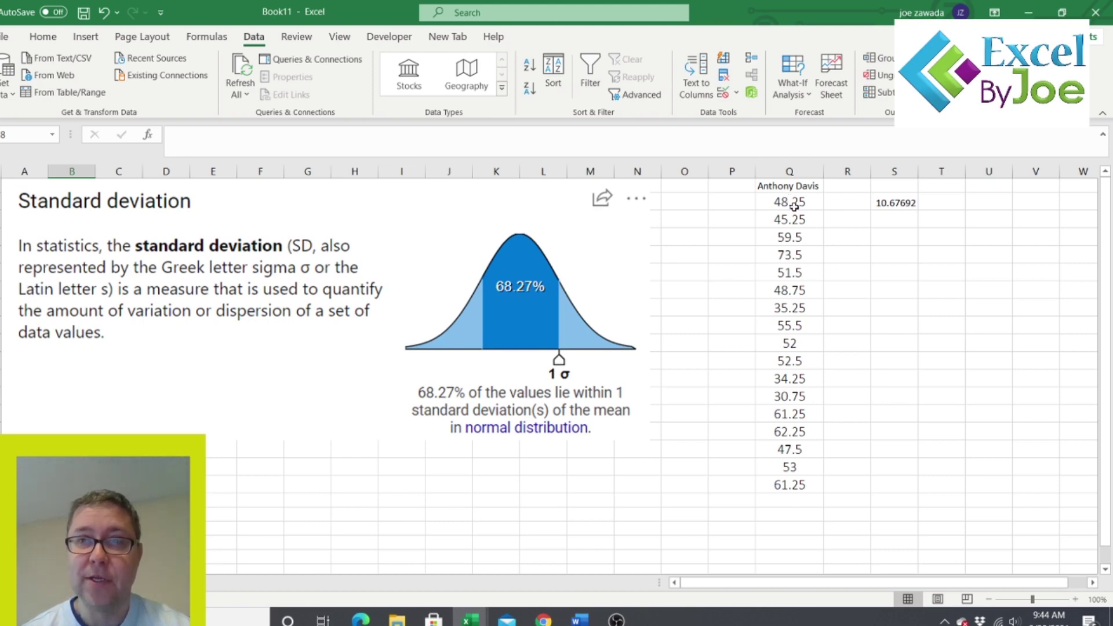
left_click(899, 203)
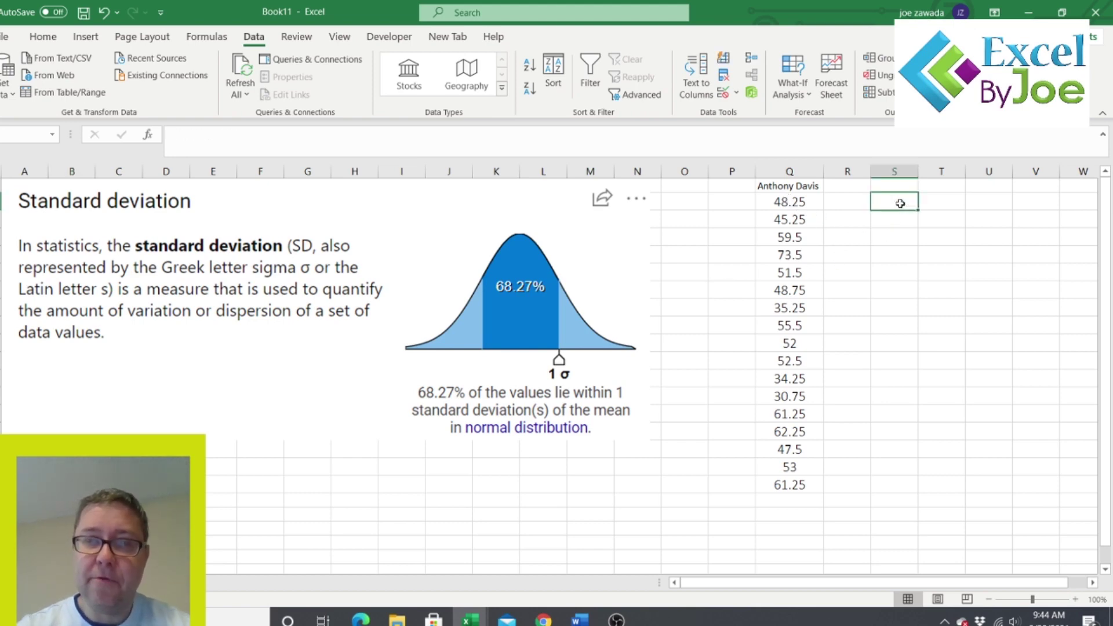
key("Delete")
type("=average(")
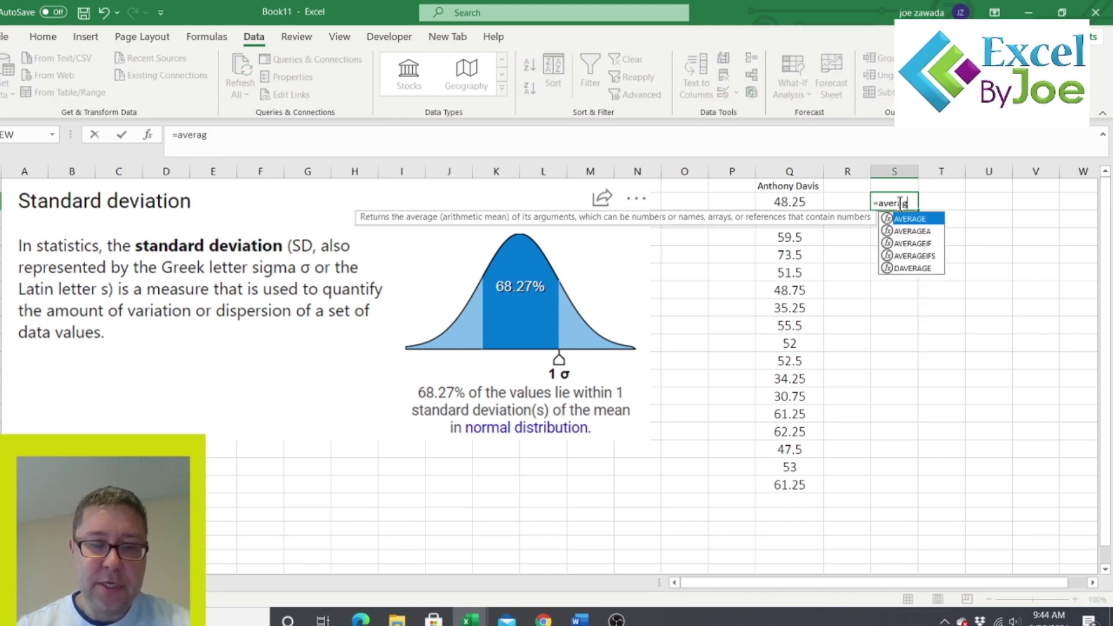
left_click(786, 165)
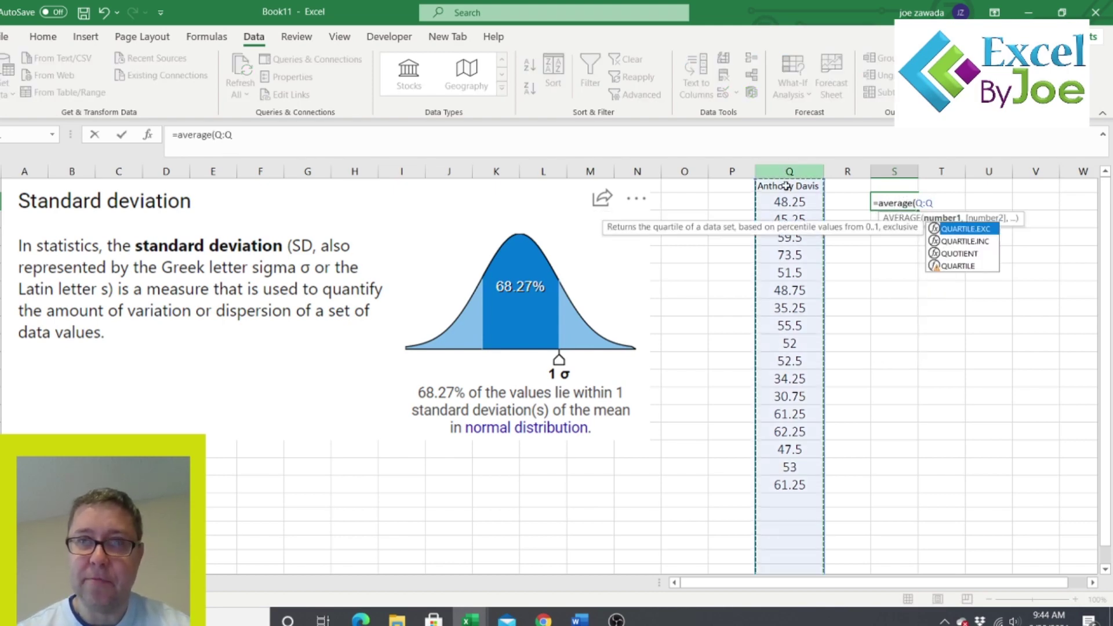
key("Return")
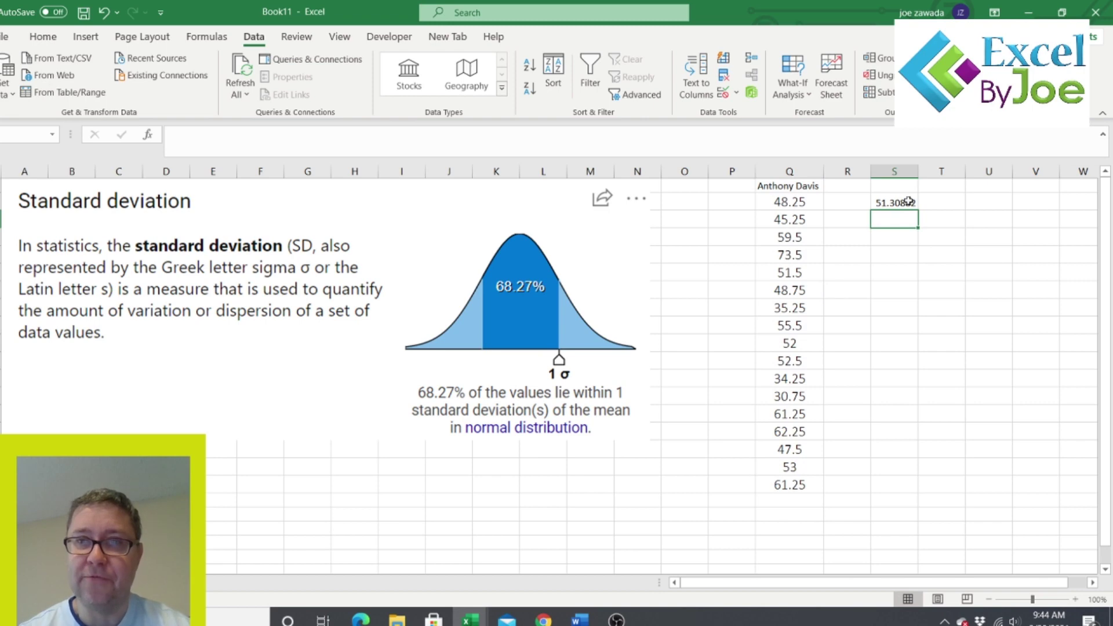
left_click(897, 203)
- Enter =STDEV.P(Q:Q) two rows below in S4, giving 10.67692
left_click(890, 236)
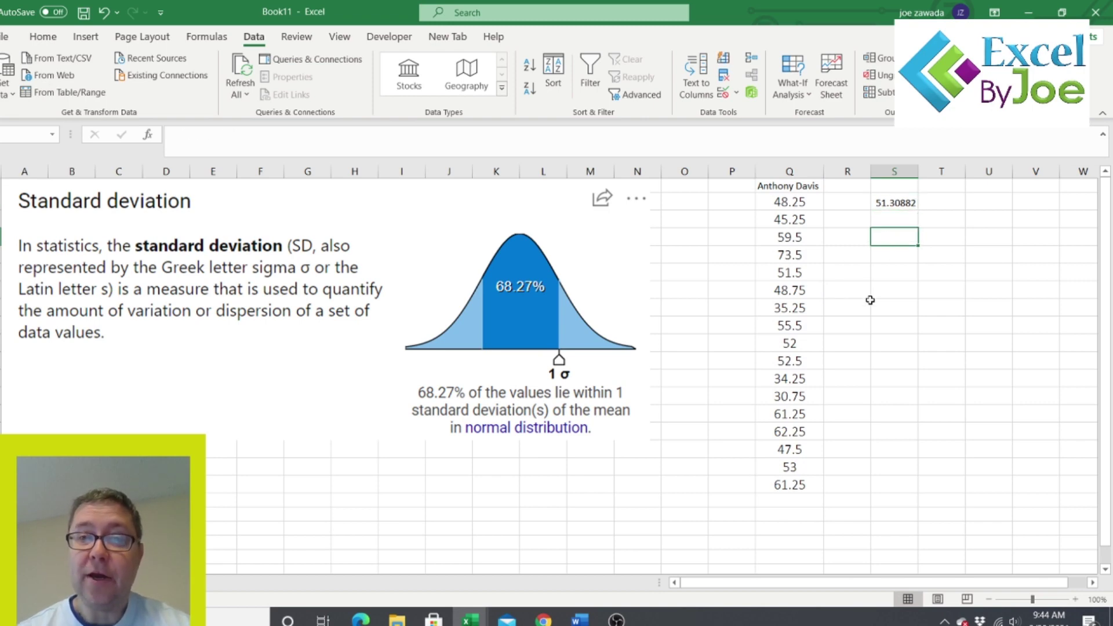
type("=")
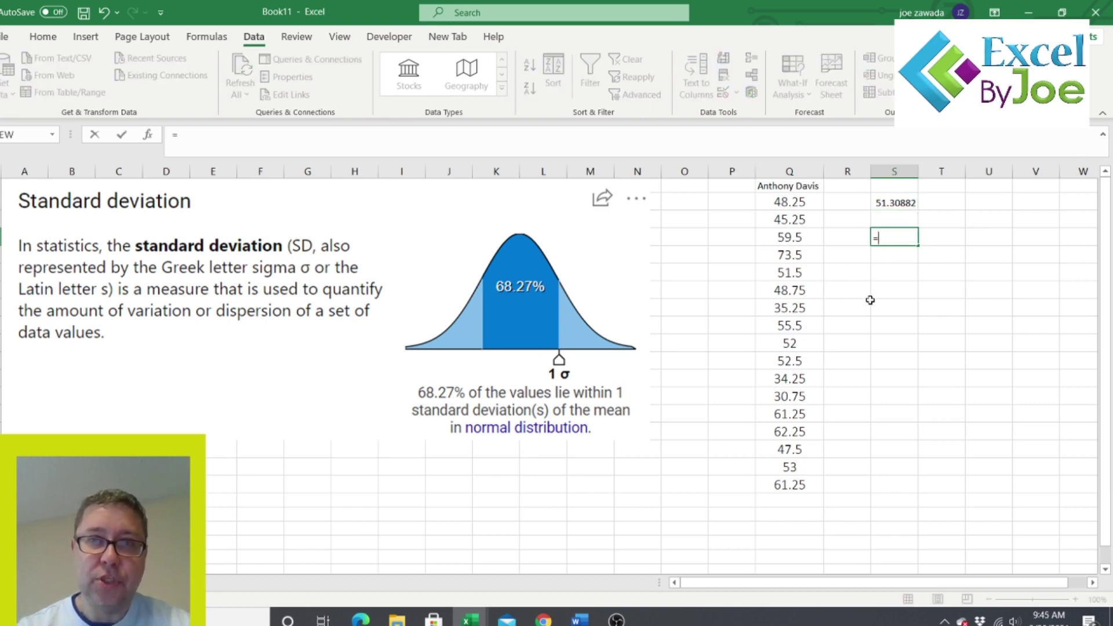
type("stdev")
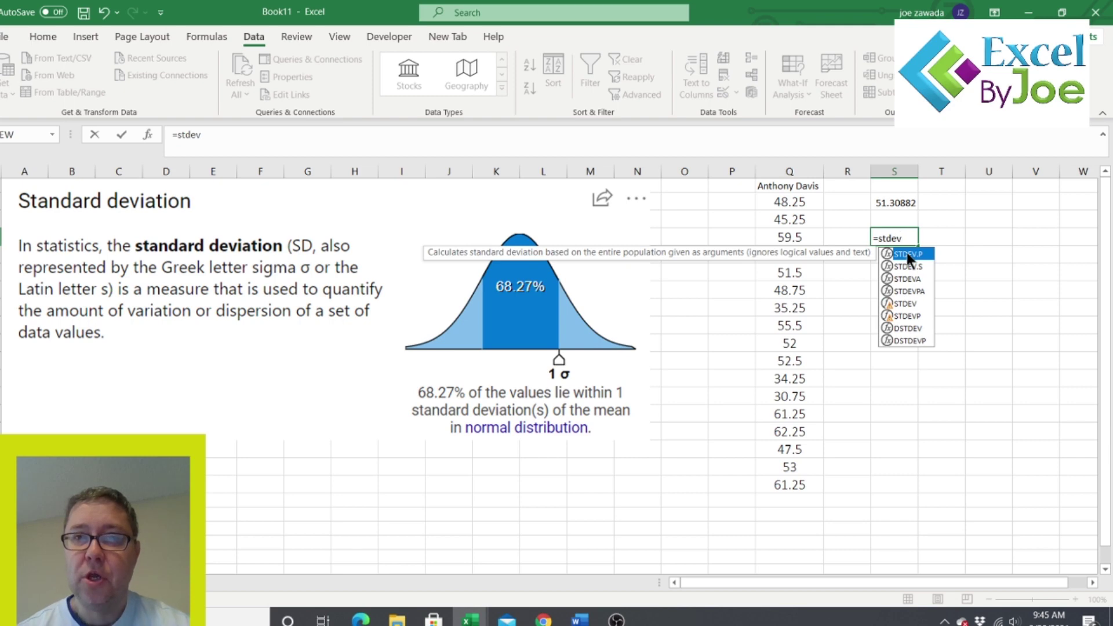
double_click(907, 254)
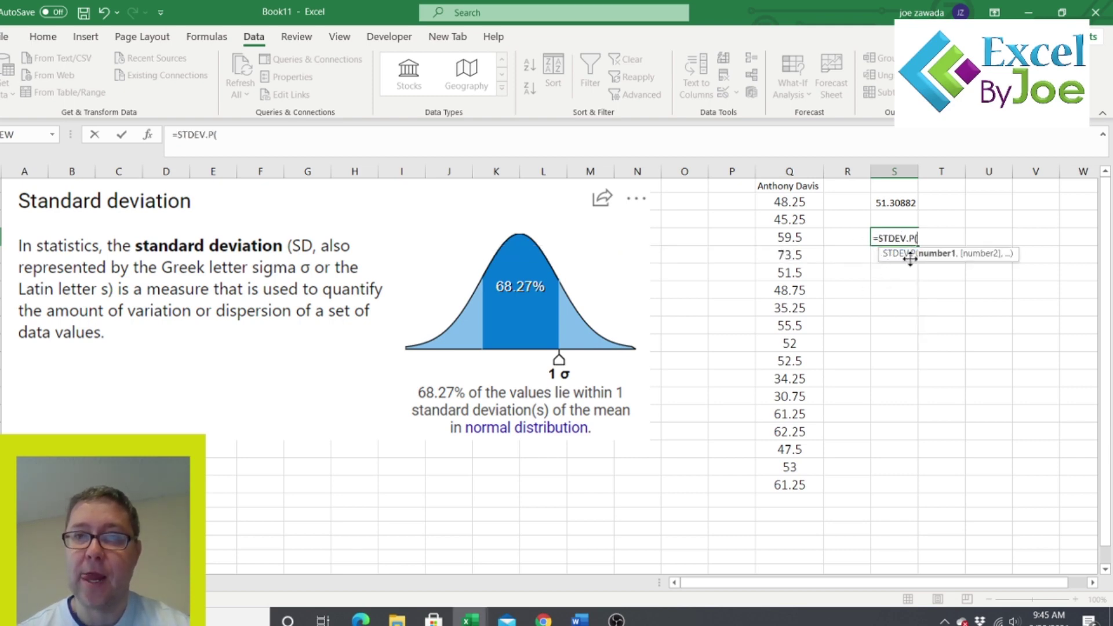
left_click(781, 168)
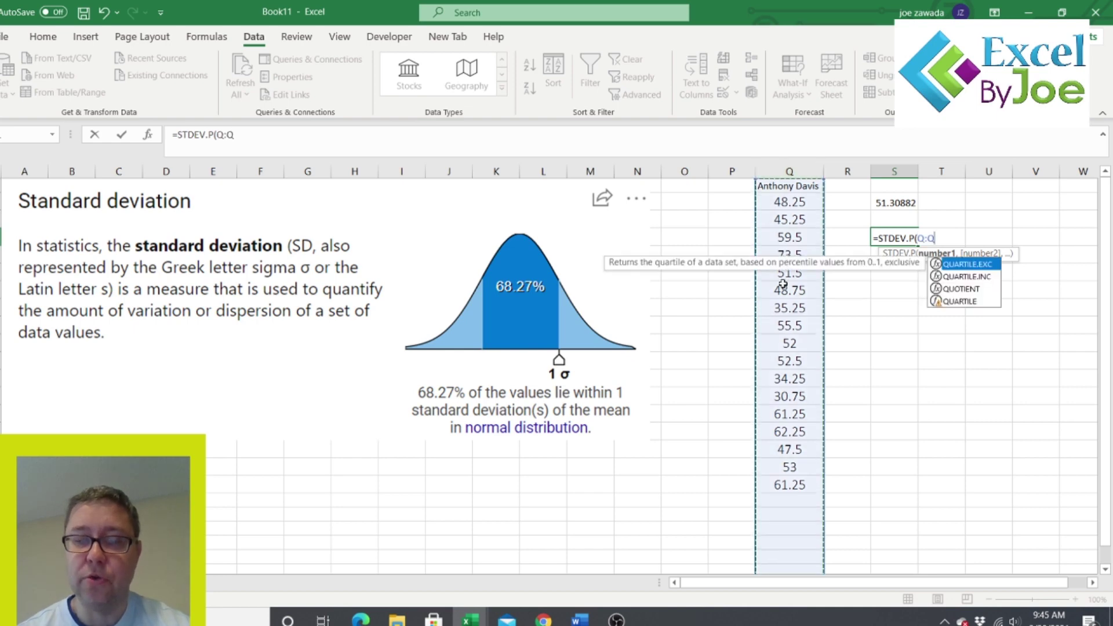
key("Return")
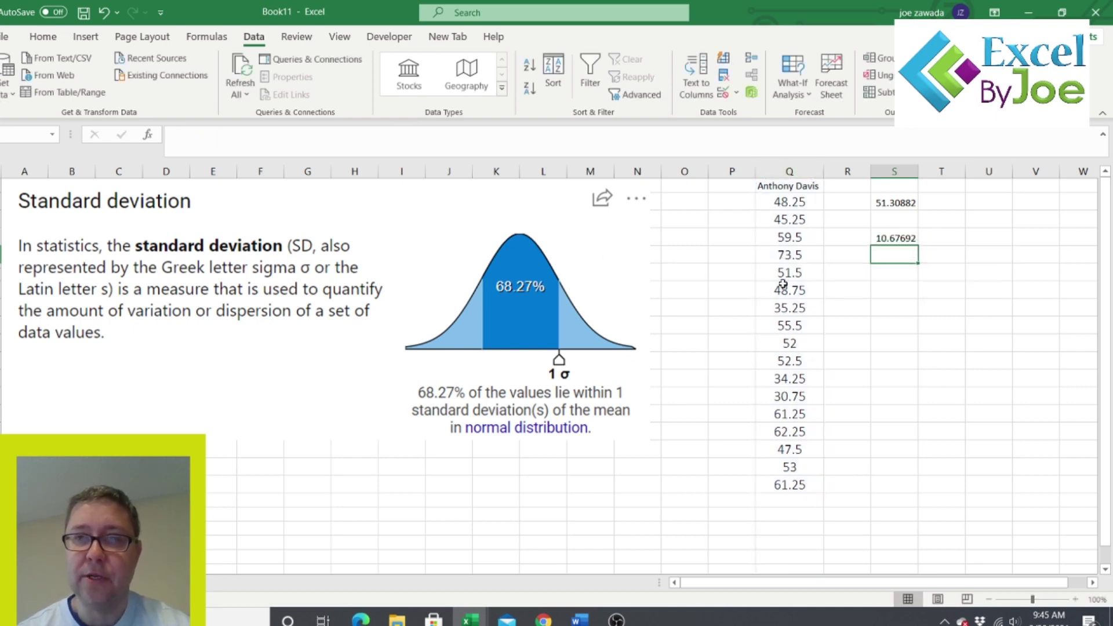
left_click(897, 238)
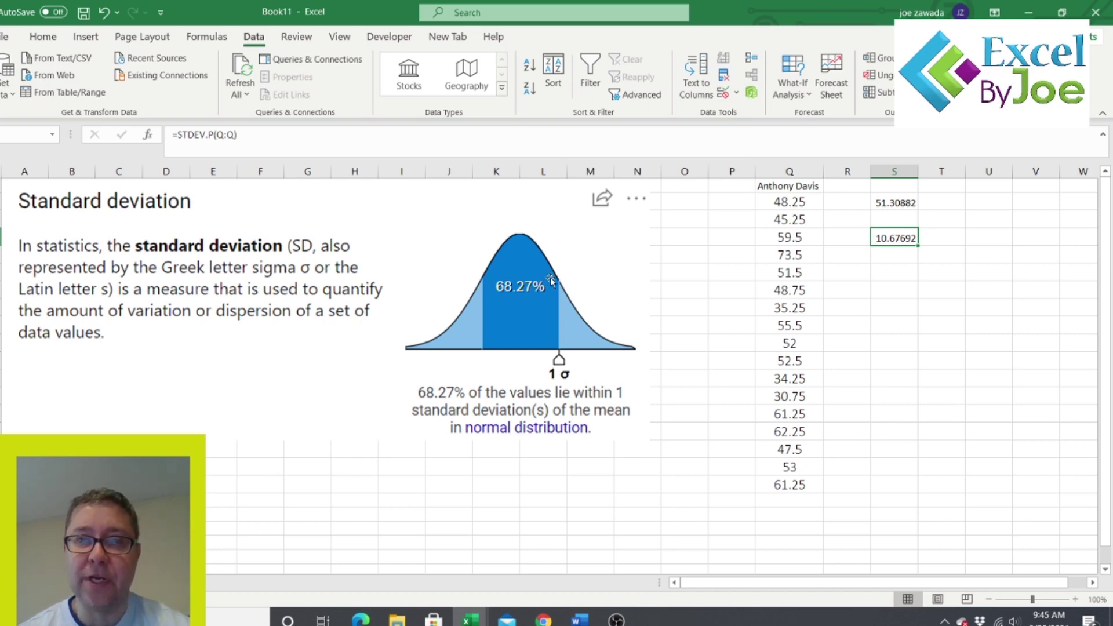
left_click(779, 204)
left_click(786, 235)
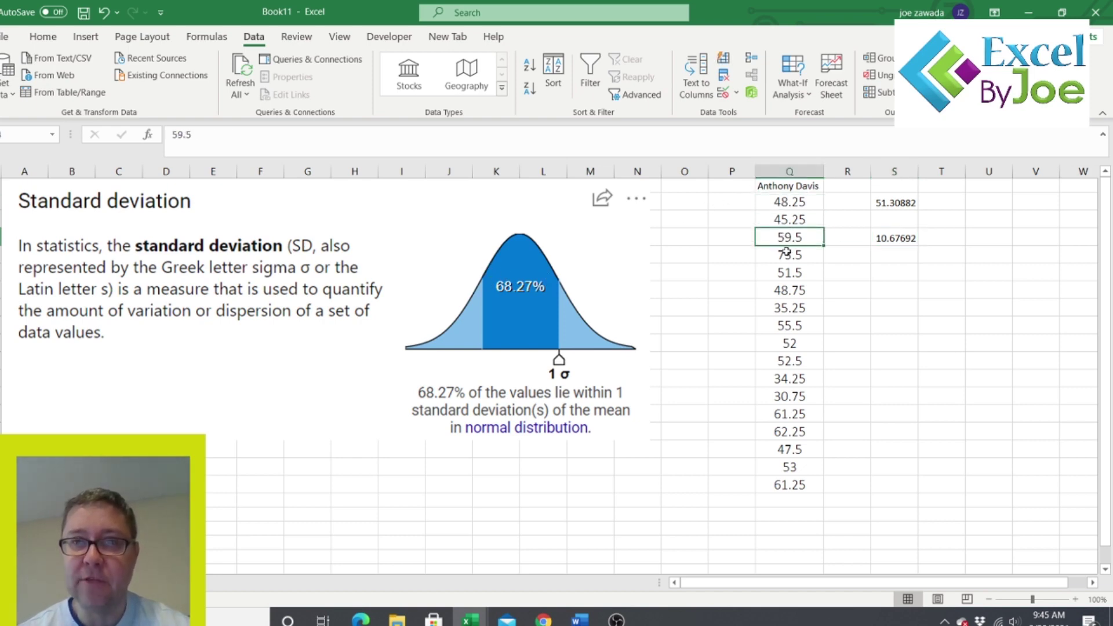
left_click(786, 253)
left_click(800, 272)
left_click(788, 309)
left_click(787, 360)
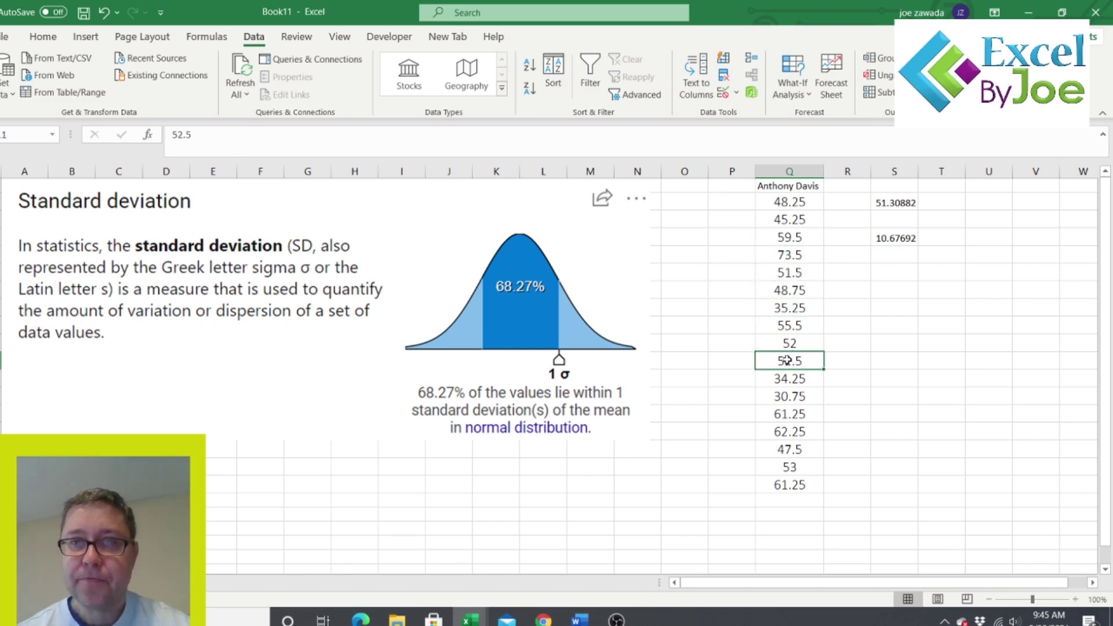
left_click(788, 413)
left_click(787, 435)
left_click(787, 451)
left_click_drag(787, 466, 787, 485)
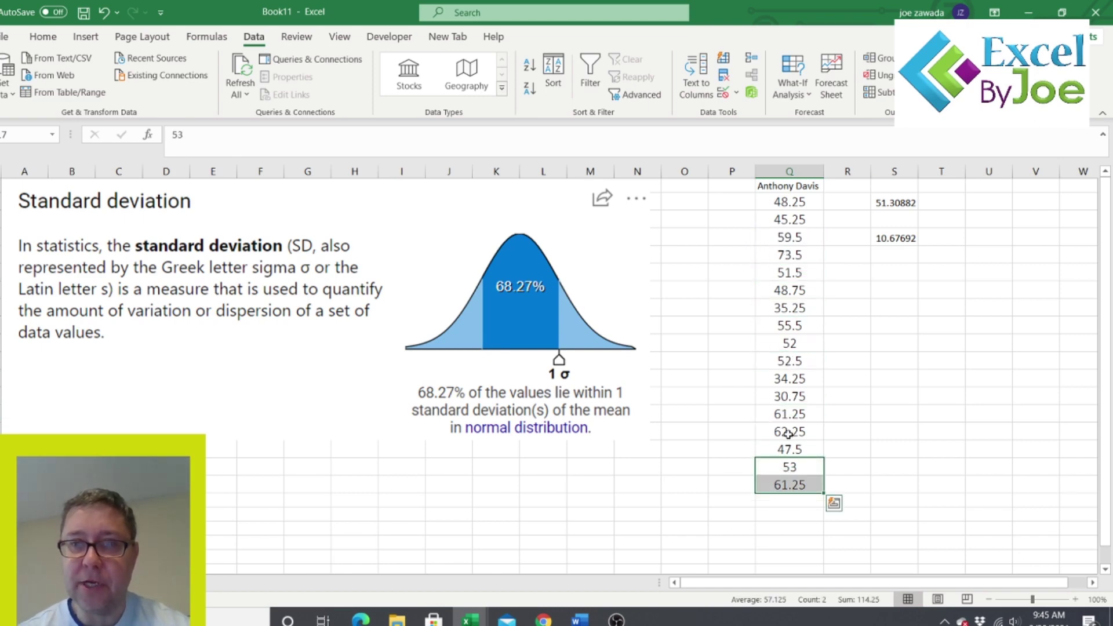
left_click(788, 434)
left_click(789, 465)
left_click(792, 485)
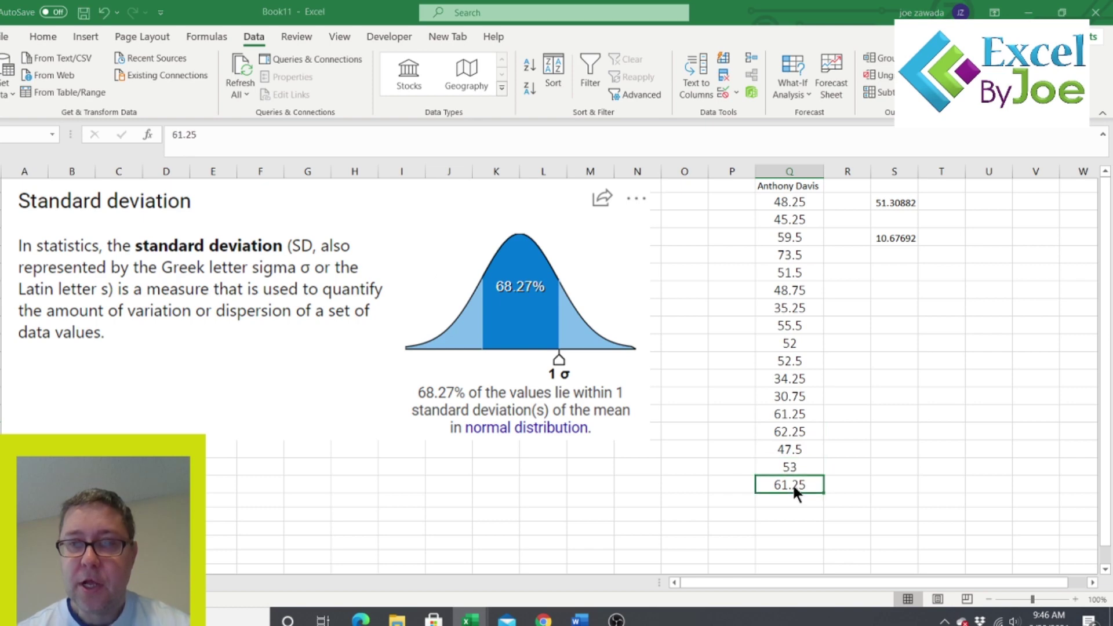
left_click_drag(792, 483, 756, 448)
left_click(574, 349)
left_click_drag(777, 255, 769, 244)
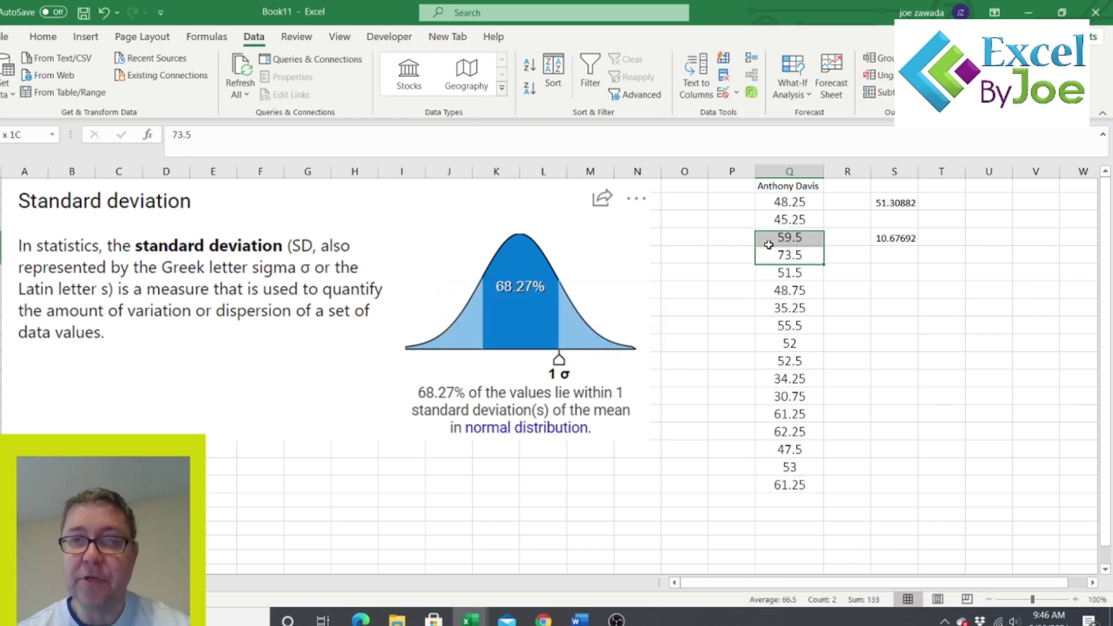
left_click(779, 219)
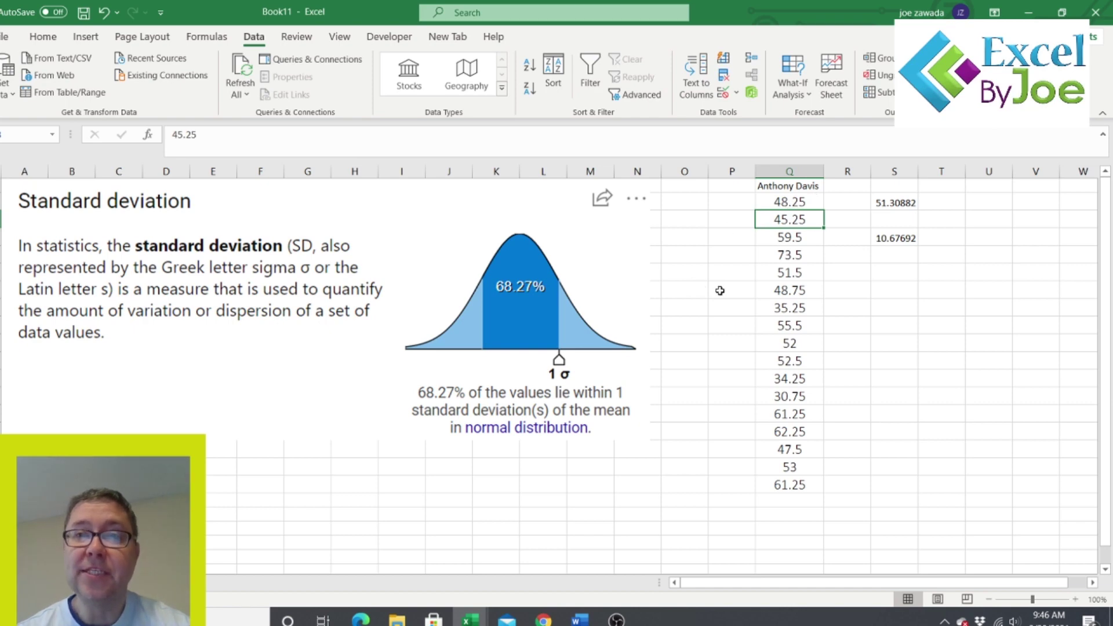
left_click(786, 201)
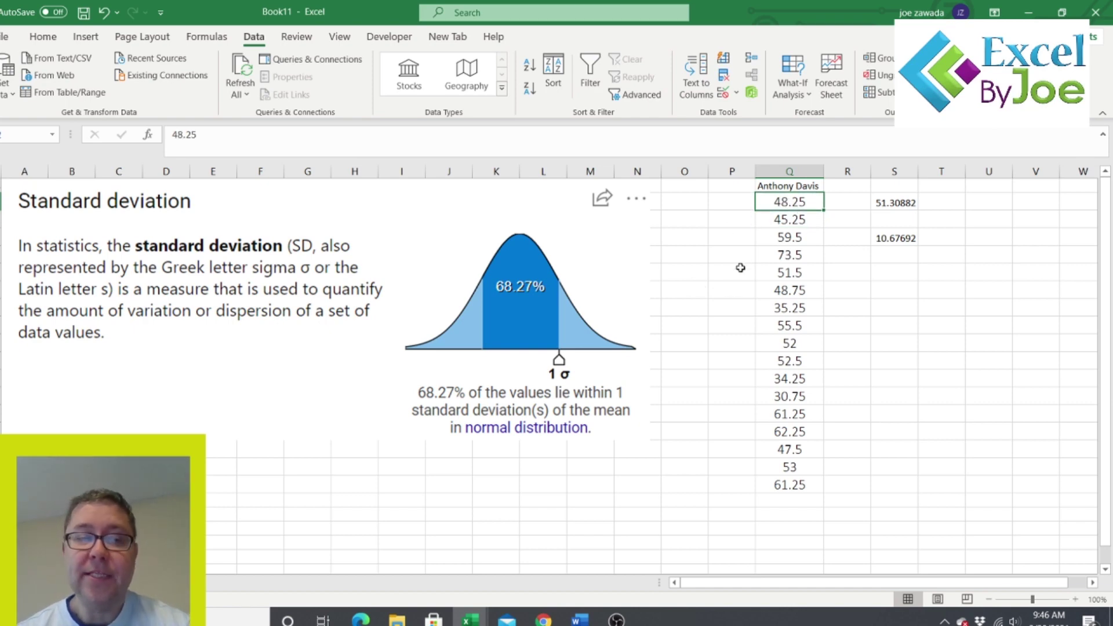
- Overwrite two column Q scores, ending with the values 1 and 107
type("1")
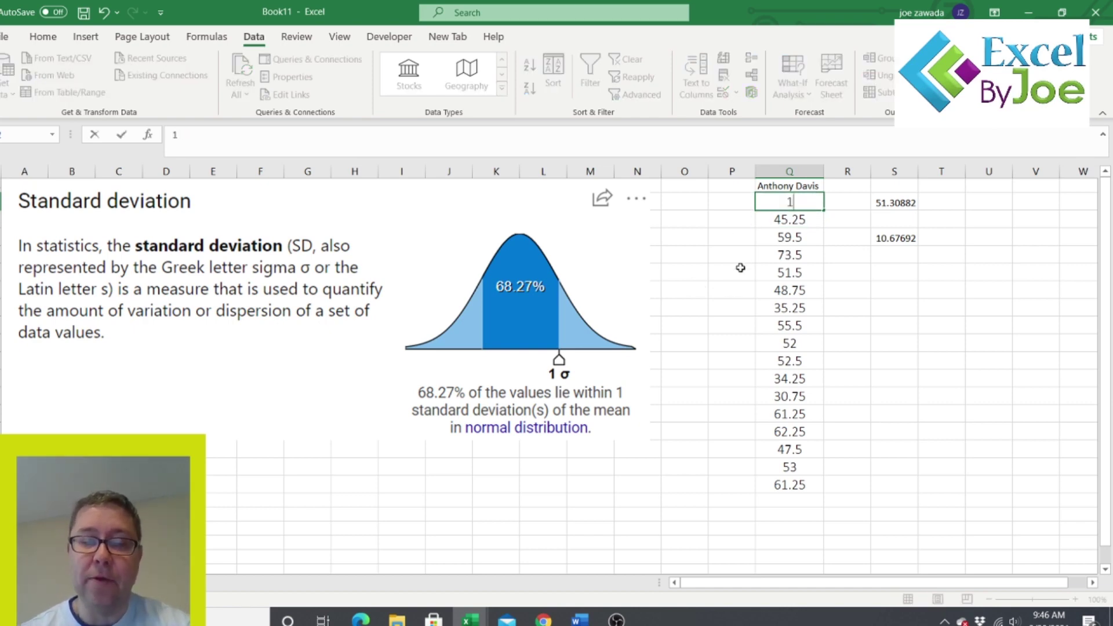
key("Return")
type("96")
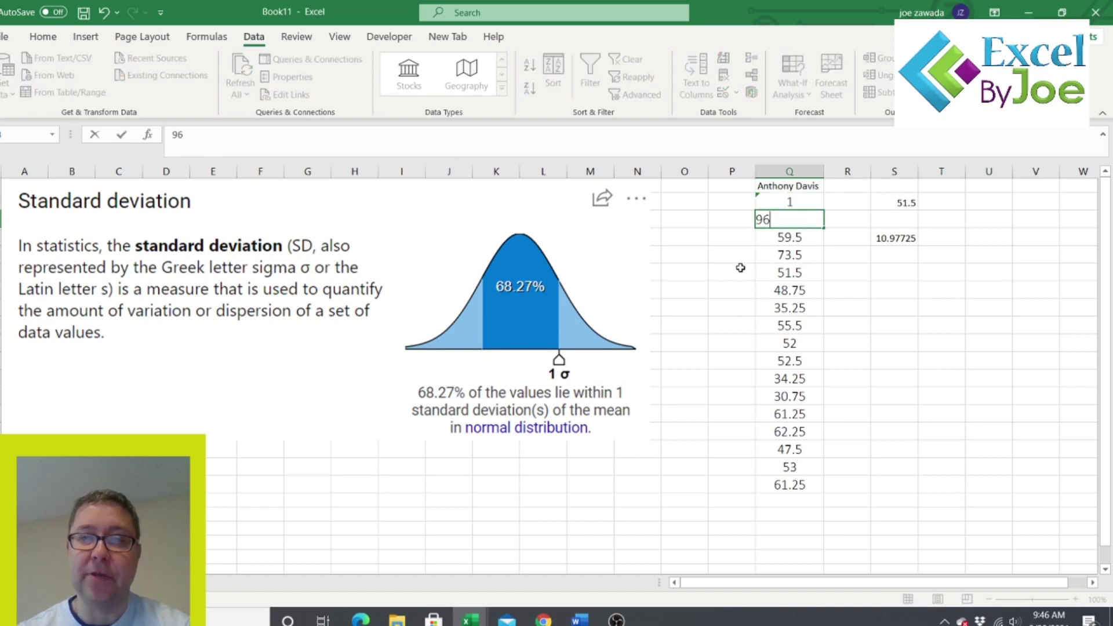
key("Return")
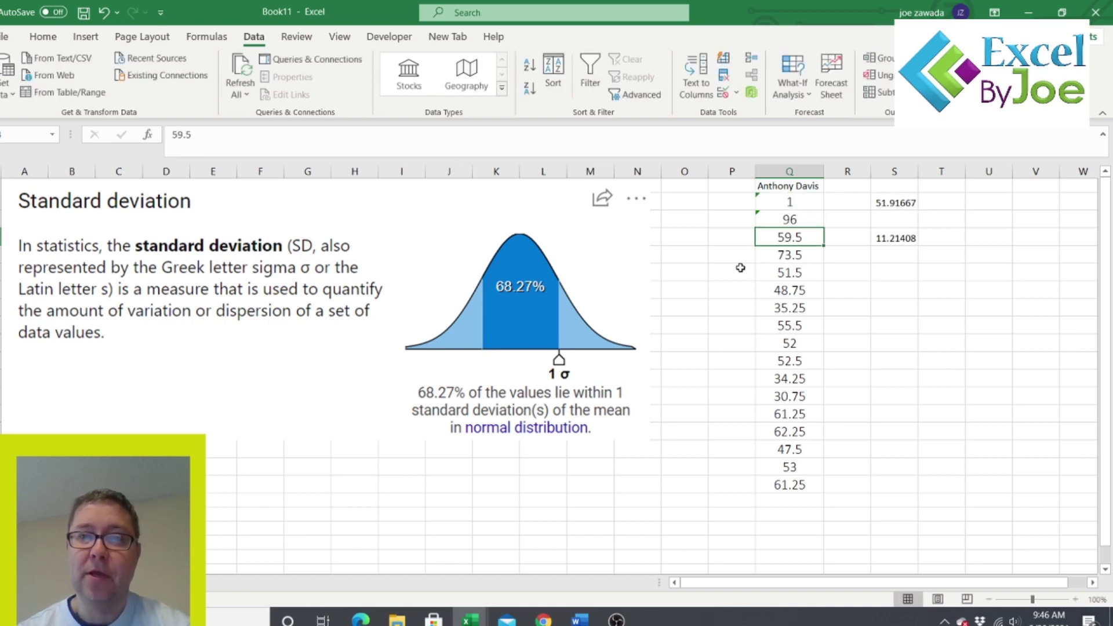
left_click(795, 329)
type("1")
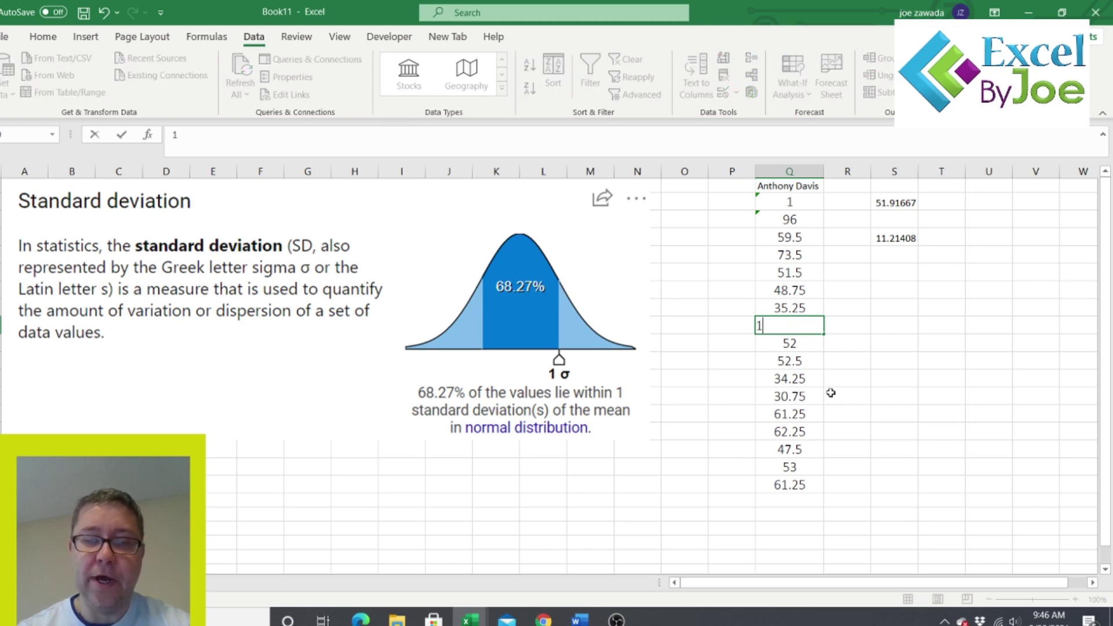
key("Return")
type("107")
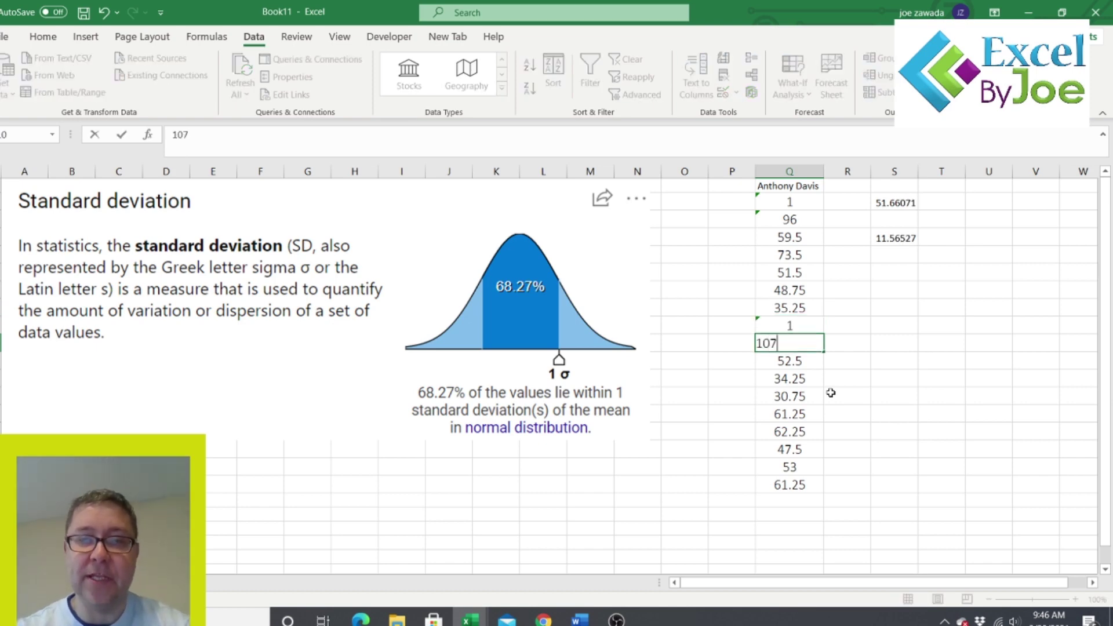
key("Return")
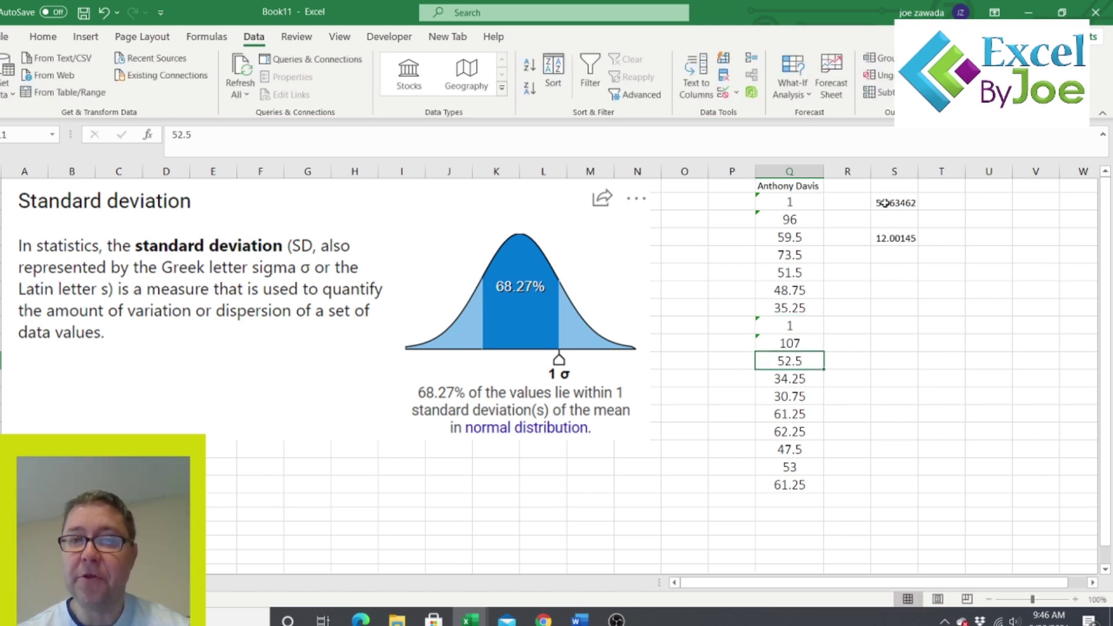
- Review the new 1 and 107 outliers and the raised standard deviation of 12.00145
left_click(897, 238)
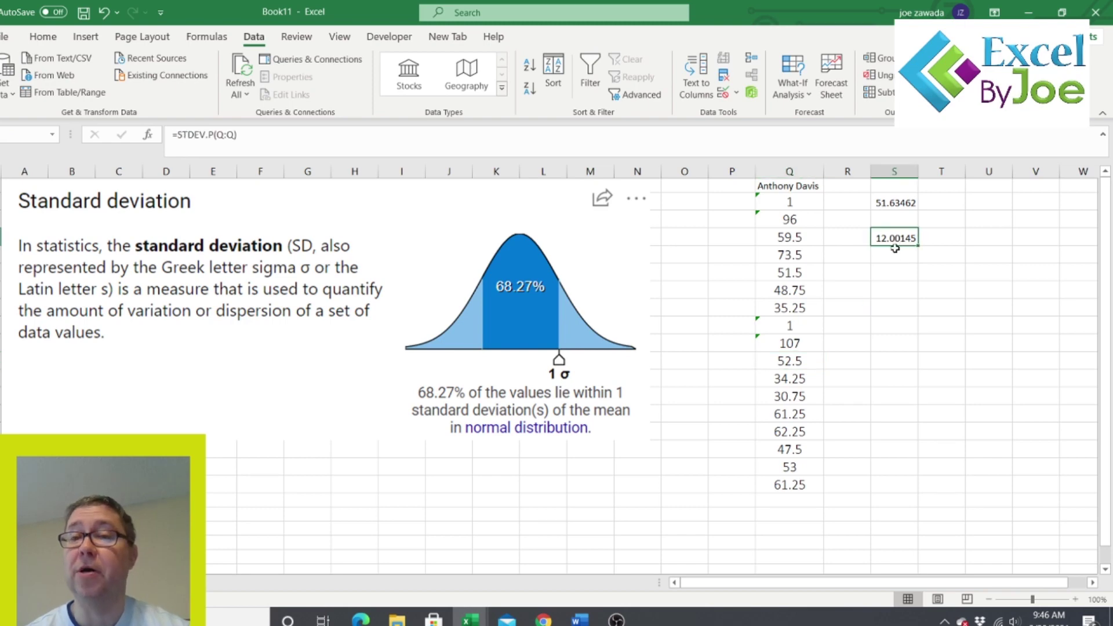
left_click(789, 200)
left_click(786, 219)
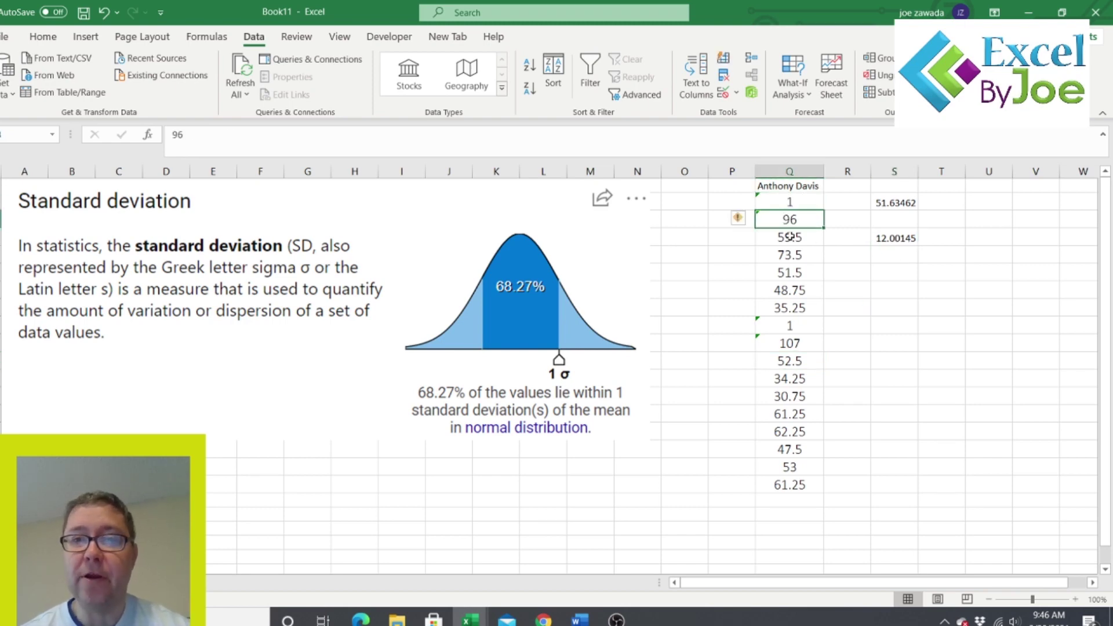
left_click(792, 324)
left_click(792, 353)
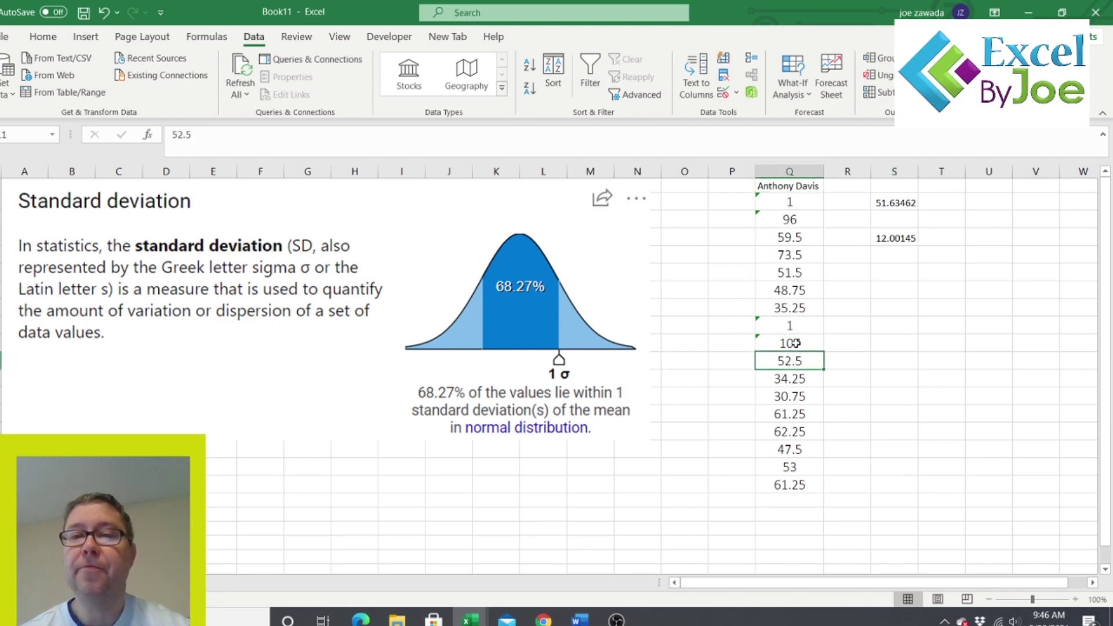
left_click(797, 344)
left_click(811, 321)
left_click(892, 236)
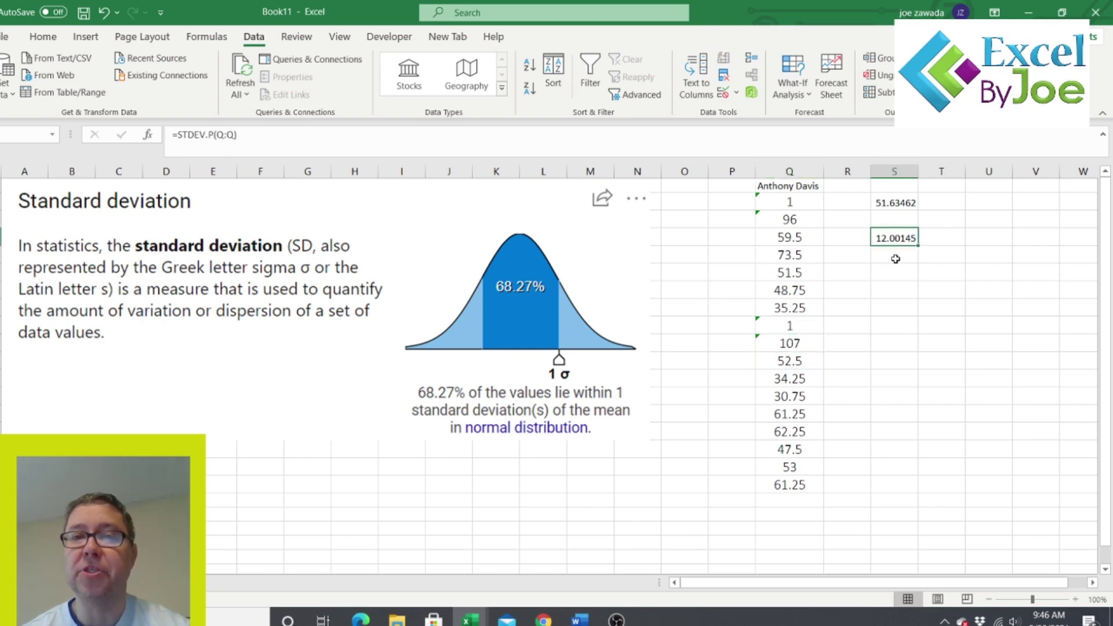
- Click through cells in column S around the standard deviation result
left_click(886, 293)
left_click(889, 355)
left_click(890, 304)
left_click(889, 291)
left_click(894, 273)
left_click(889, 306)
left_click(892, 277)
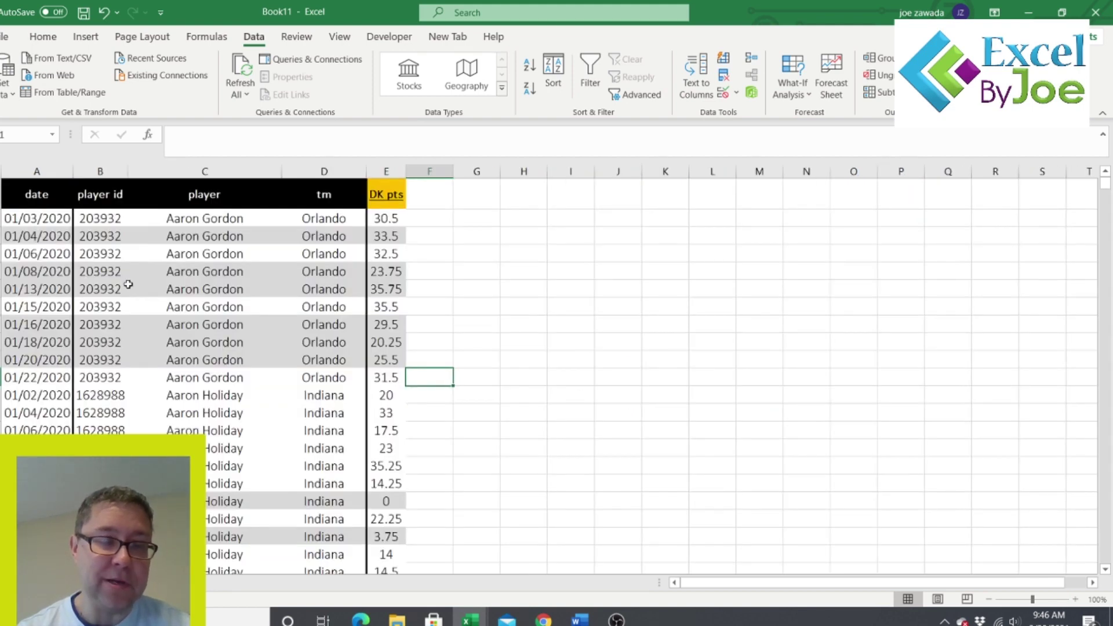
- Select F2 in the DK points table and revisit the column Q example scores
left_click(180, 255)
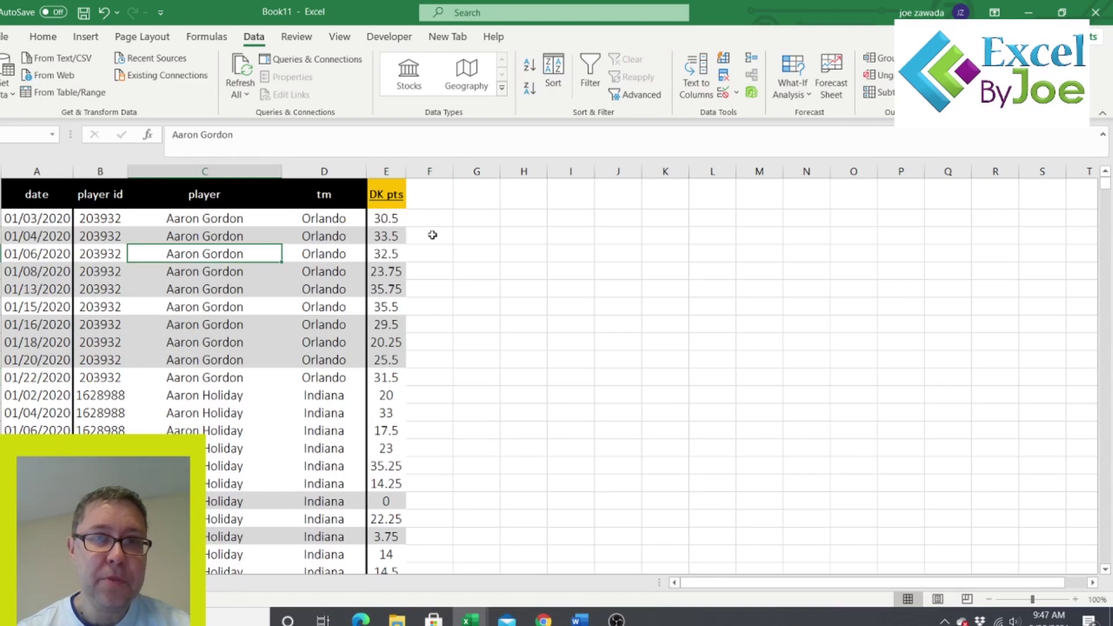
left_click(441, 218)
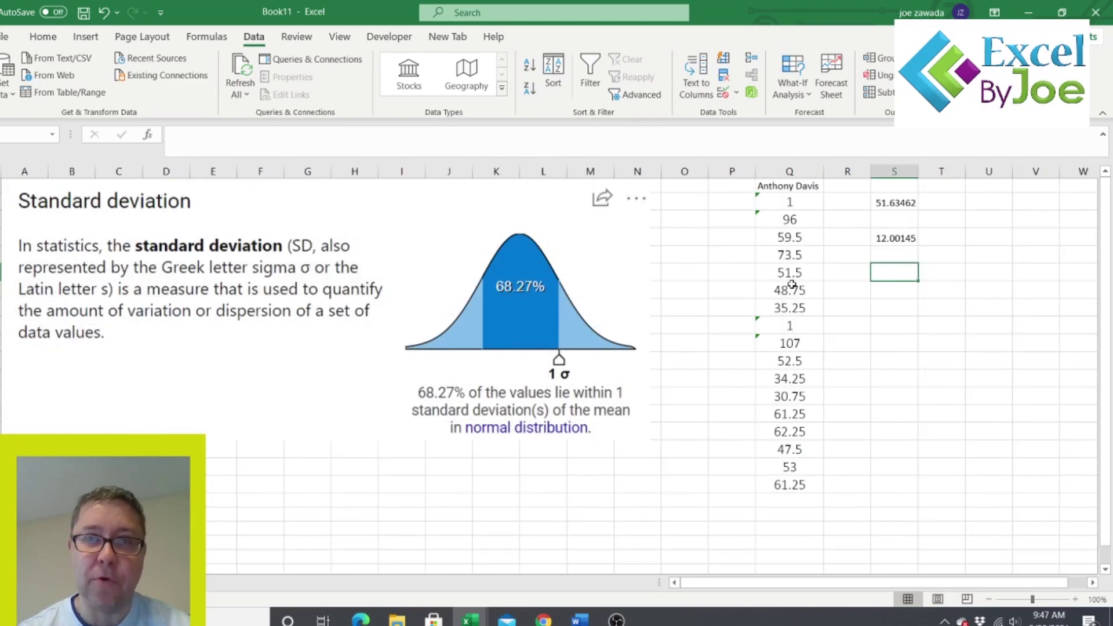
left_click(788, 290)
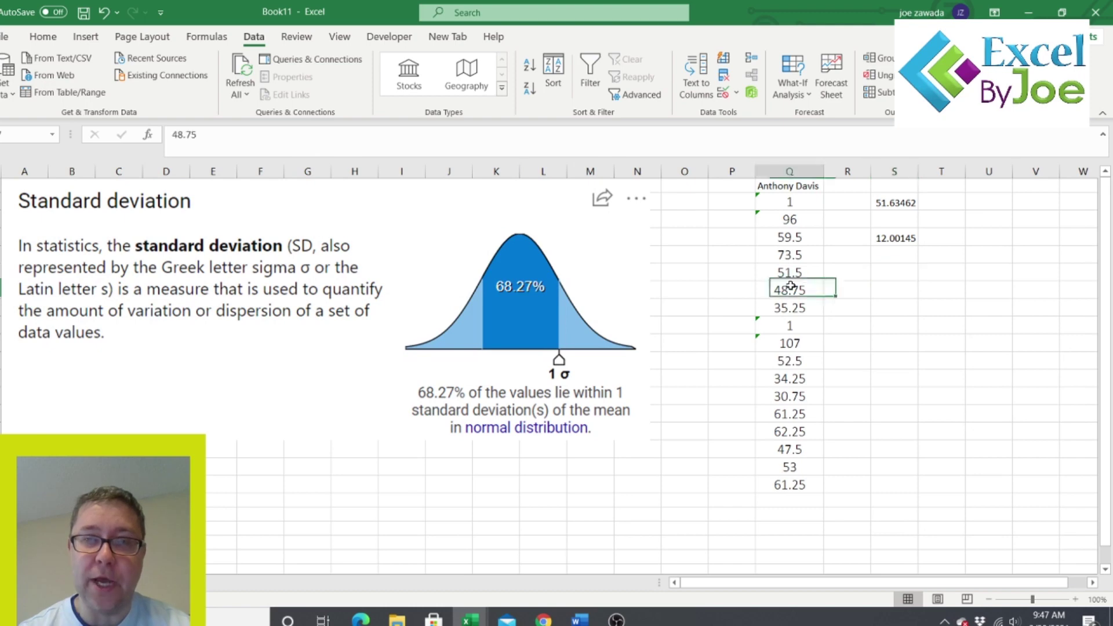
left_click(776, 359)
left_click(785, 414)
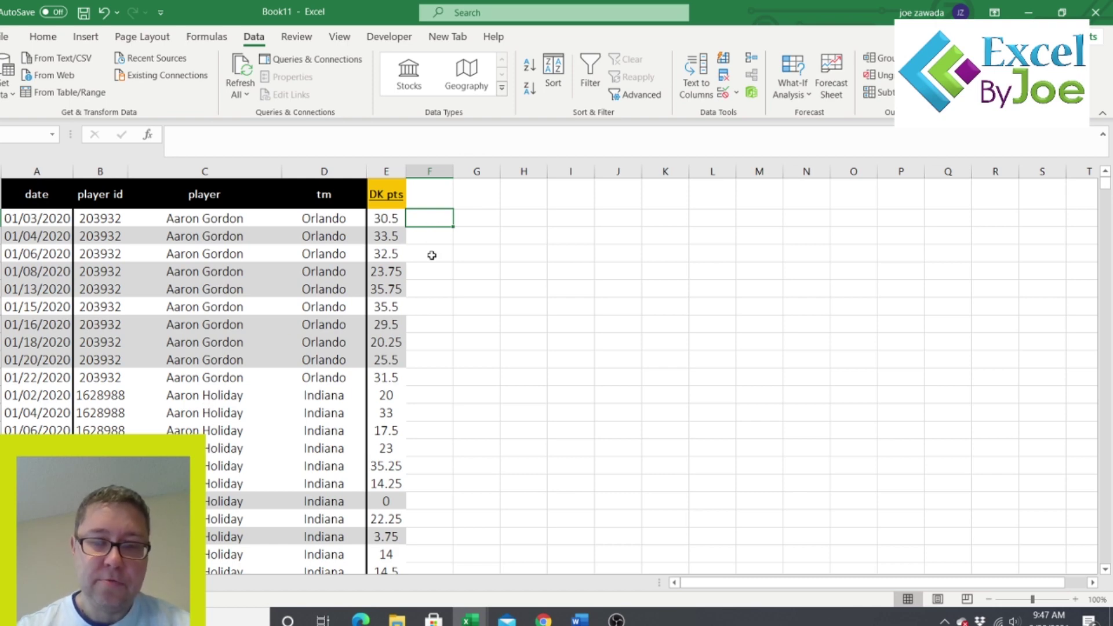
- Enter {=STDEV.P(IF(C:C=C2,E:E))} in F2 as an array formula, returning 4.88499
type("=st")
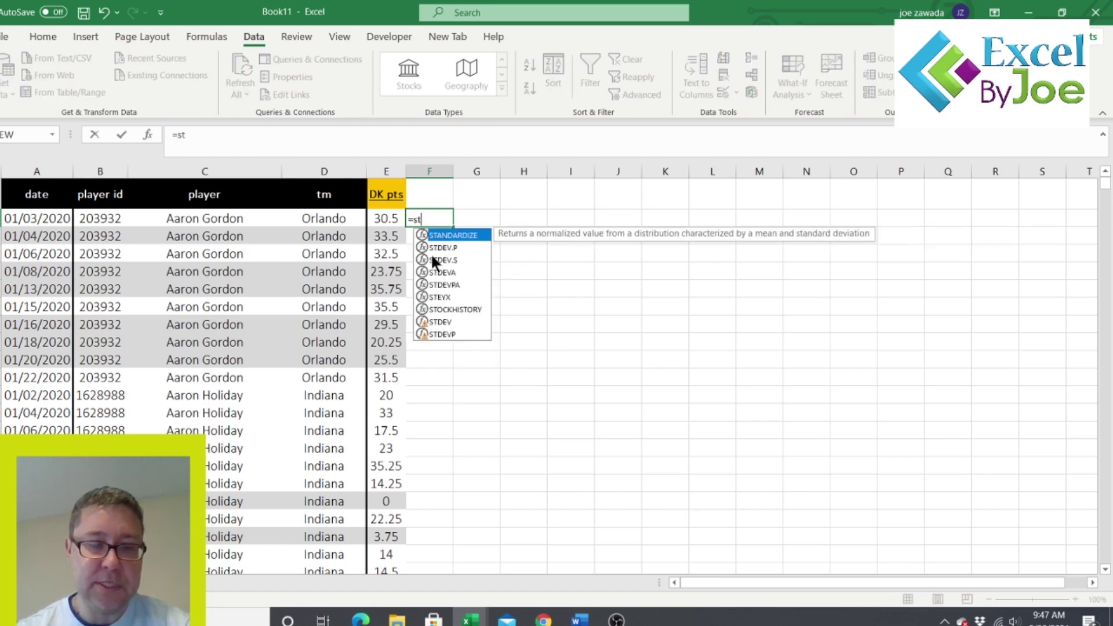
type("dev.p")
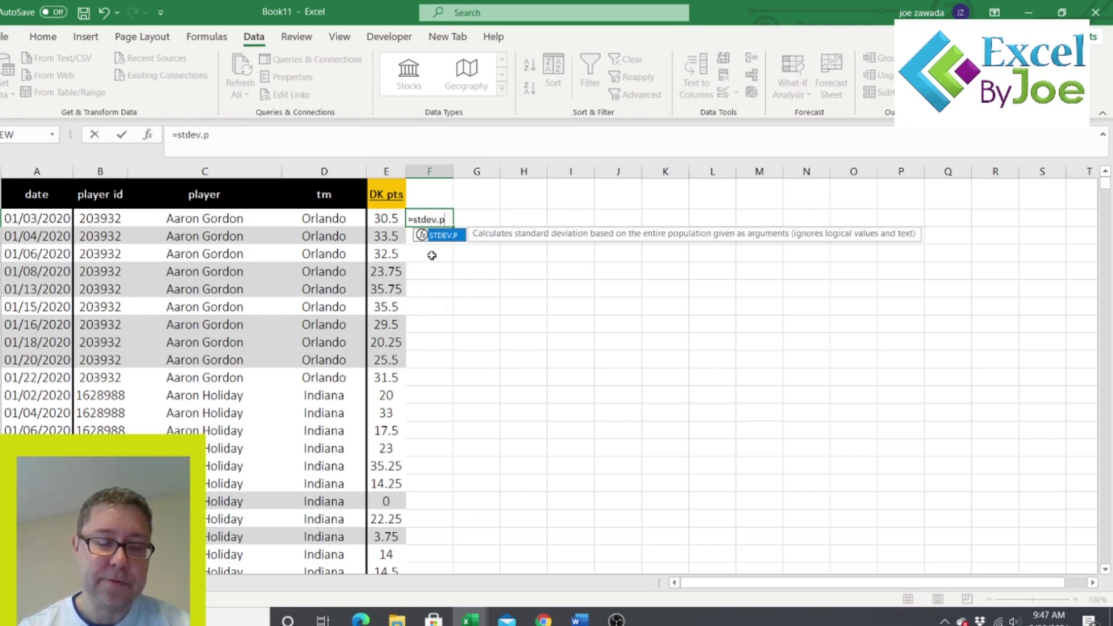
type("(")
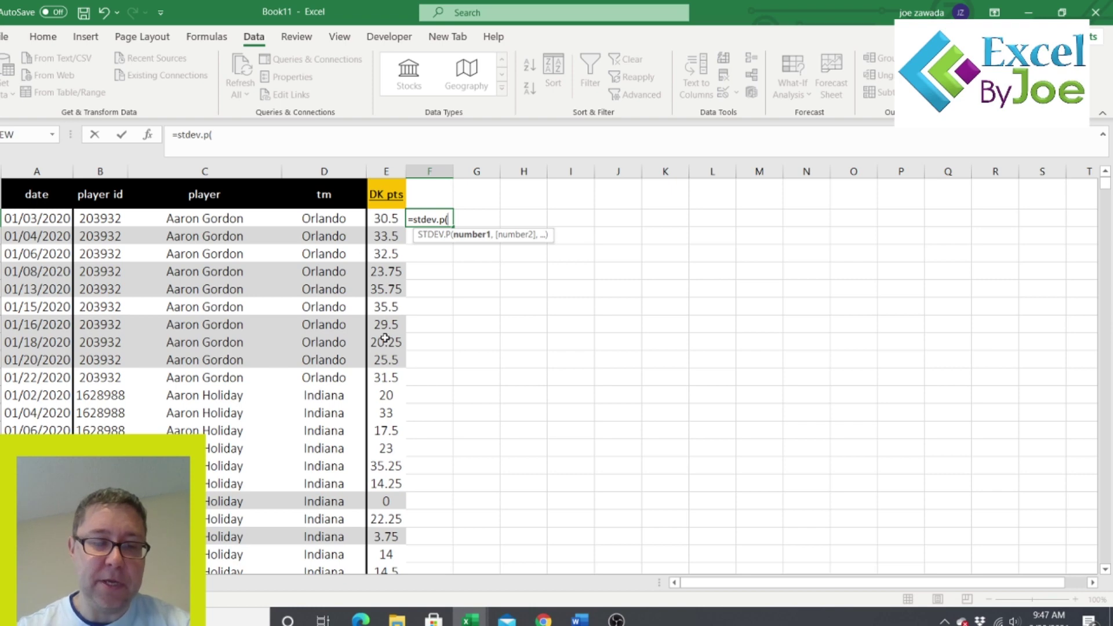
type("if(")
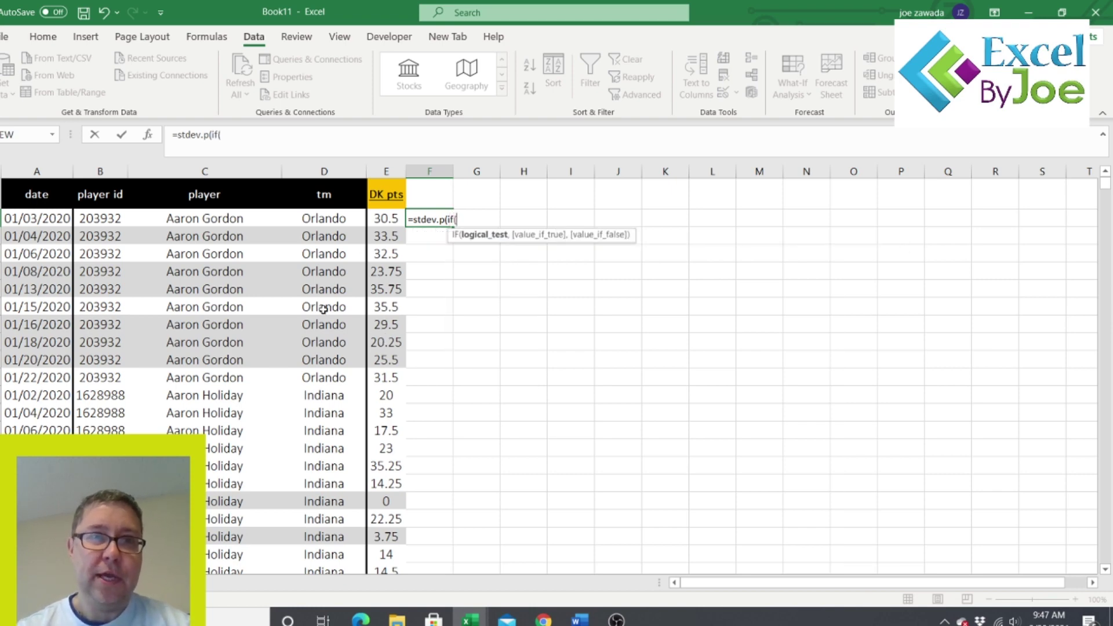
left_click(203, 170)
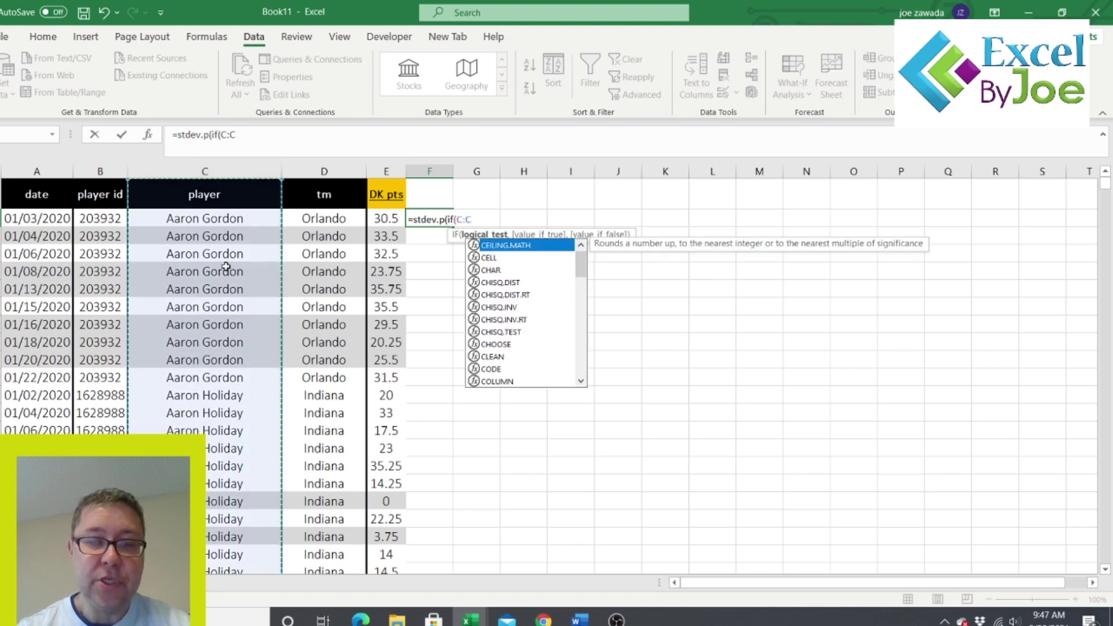
type("=")
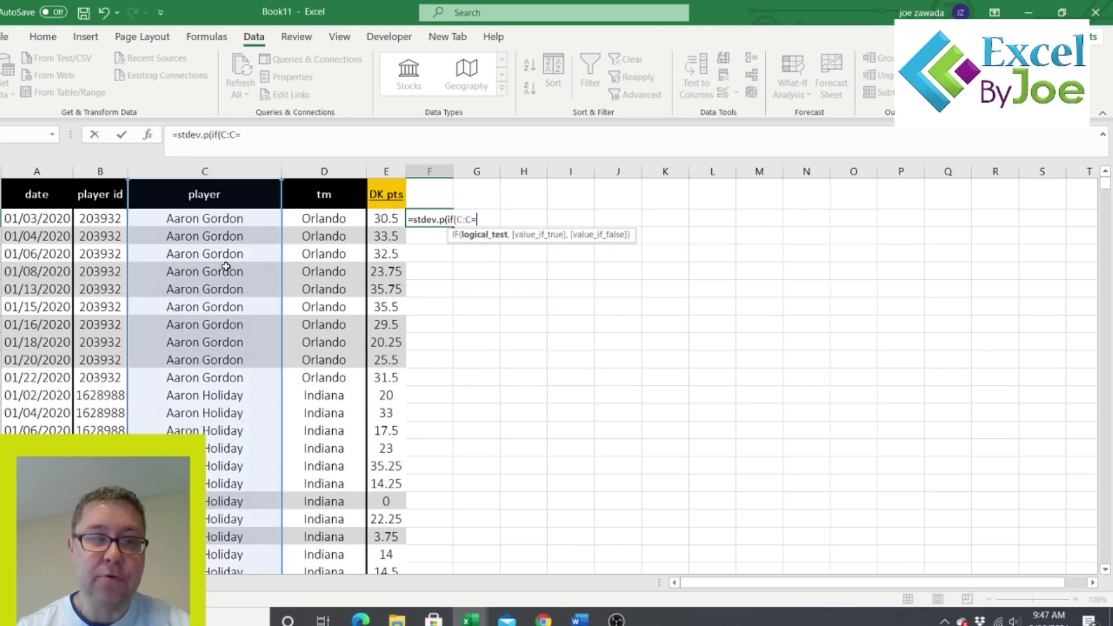
left_click(188, 218)
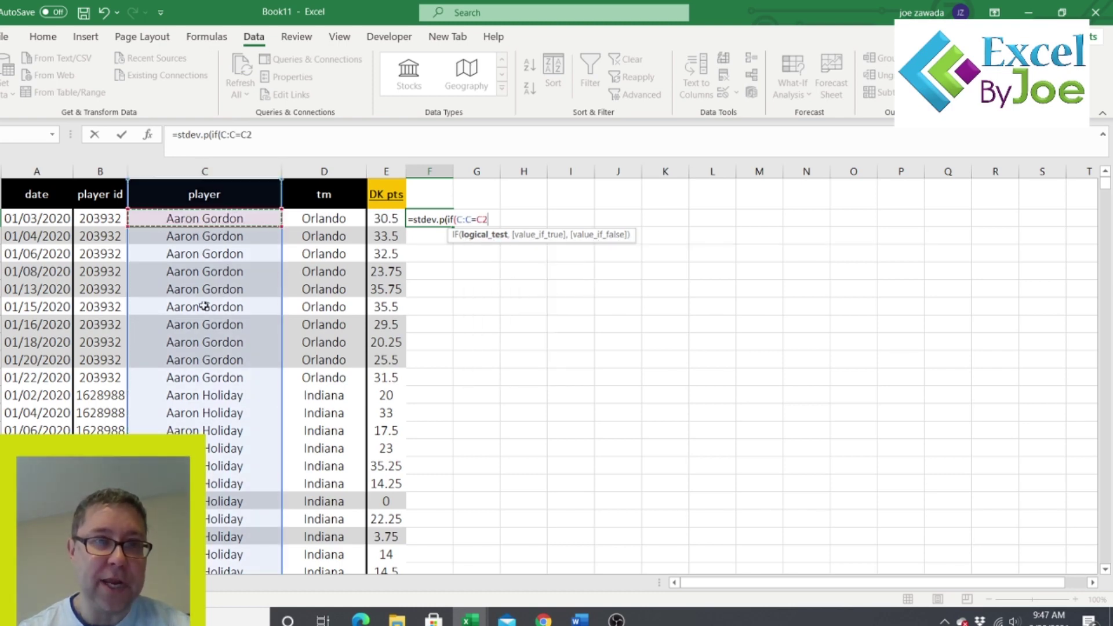
type(",")
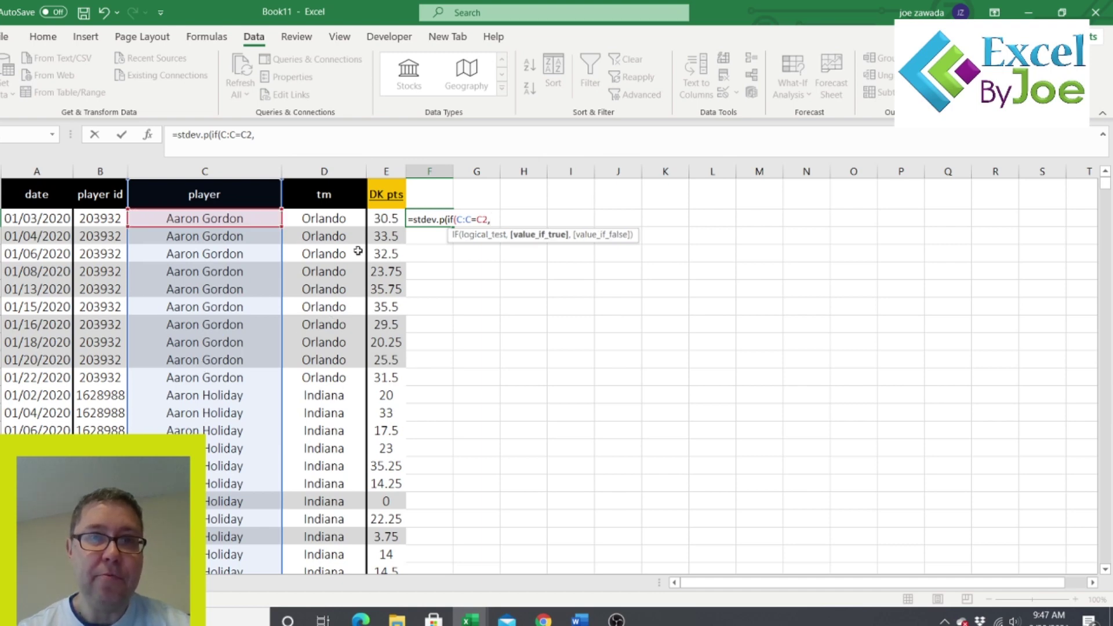
left_click(386, 171)
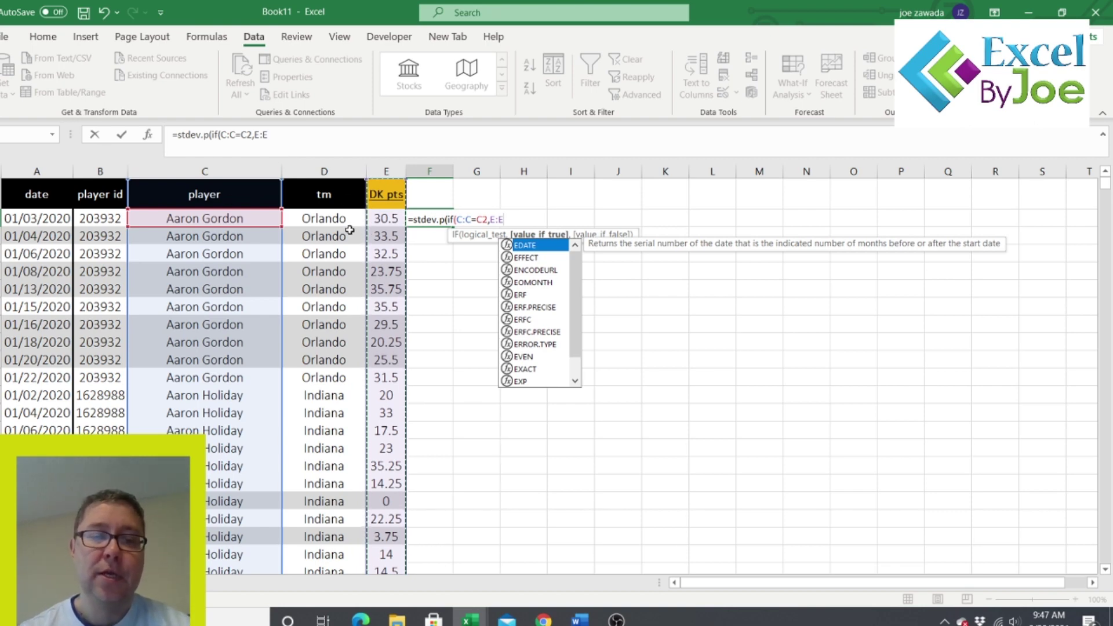
type(")")
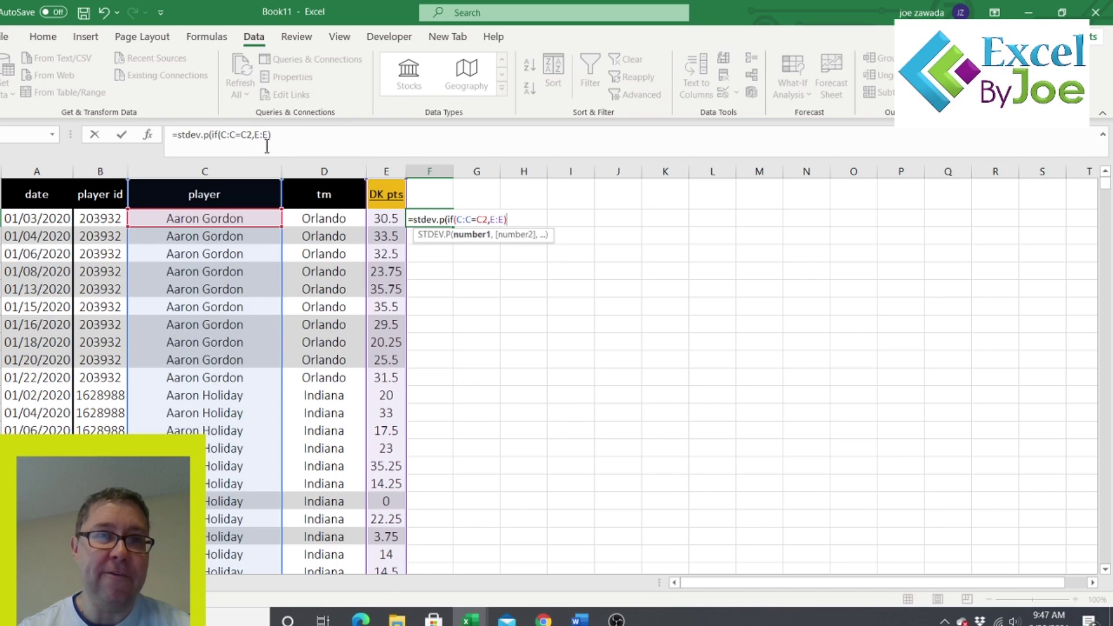
type(")")
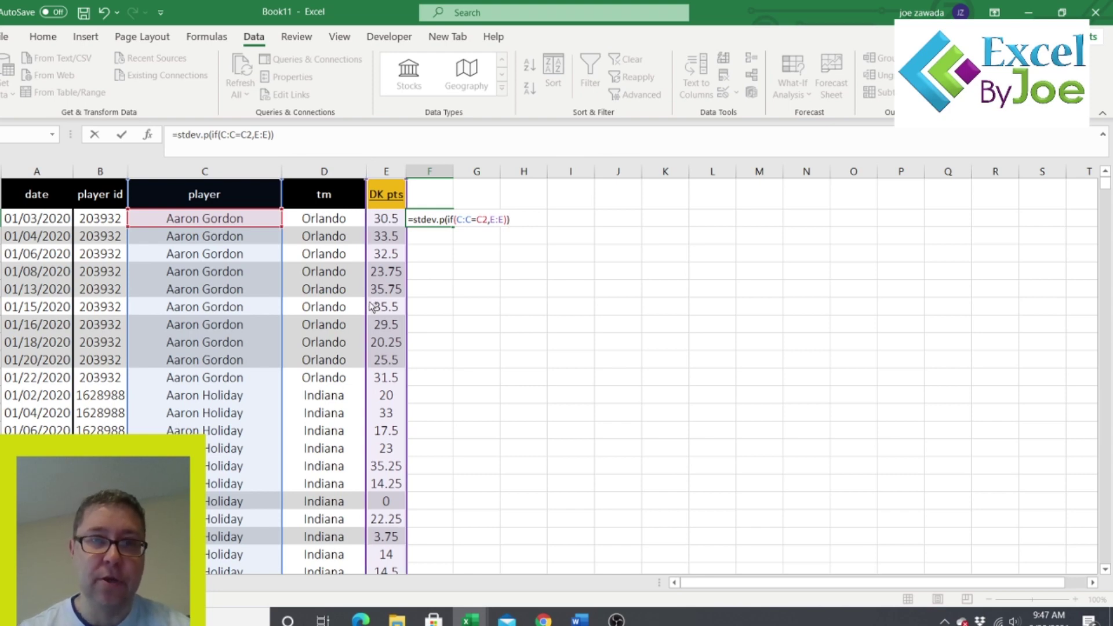
key("ctrl+shift+Return")
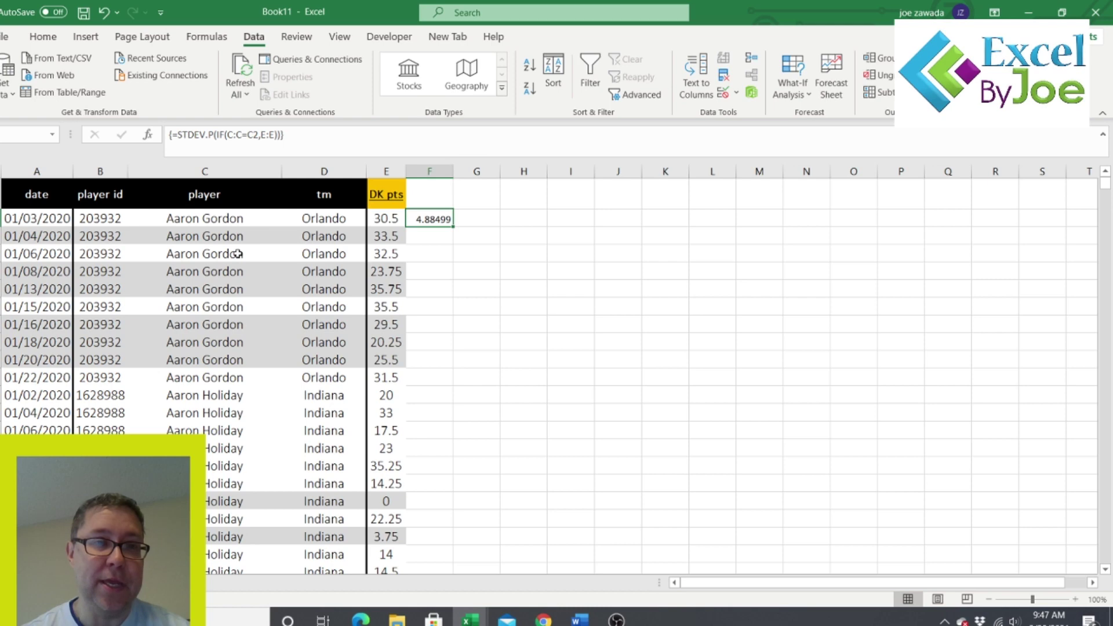
- Fill F2's formula down Aaron Gordon's rows, each showing 4.88499, and check his DK pts
left_click(224, 270)
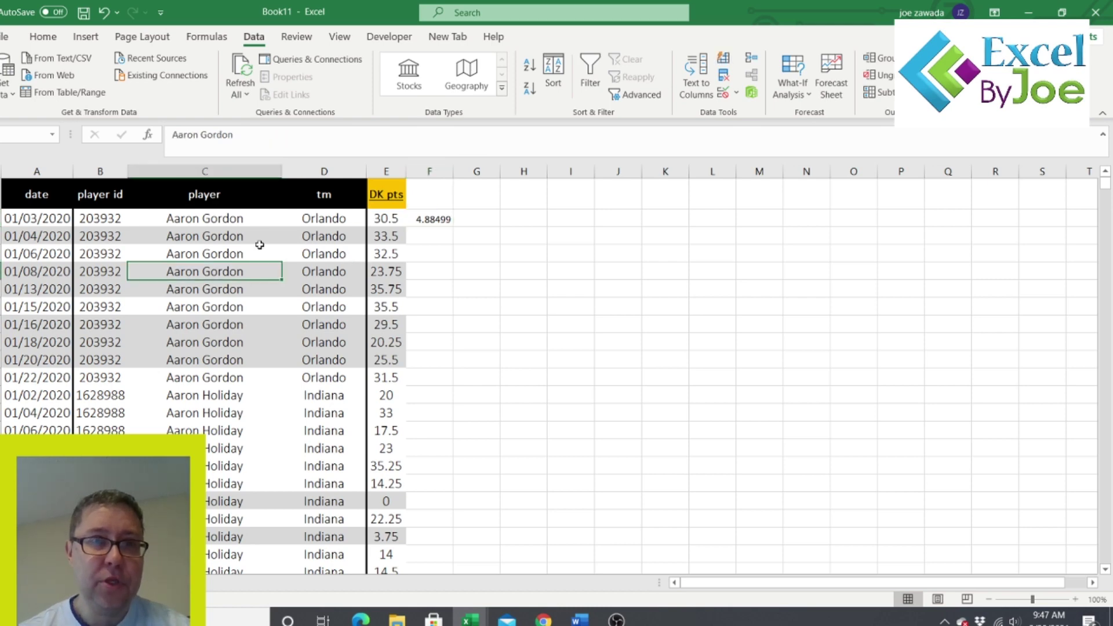
left_click(408, 223)
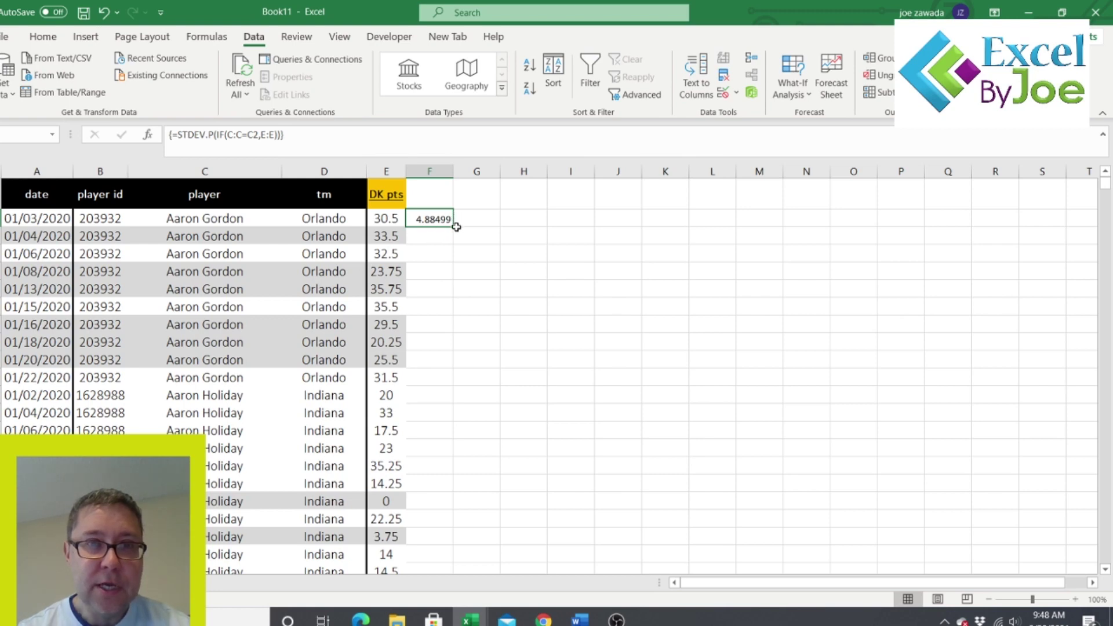
left_click_drag(455, 228, 447, 365)
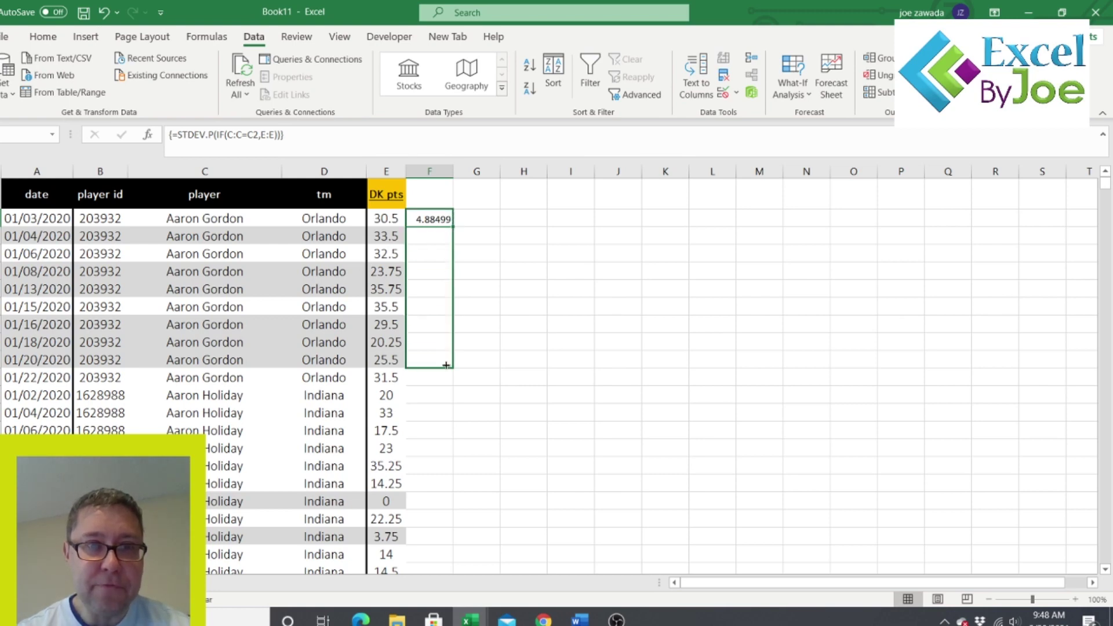
left_click(425, 261)
left_click(429, 290)
left_click(429, 307)
left_click(427, 325)
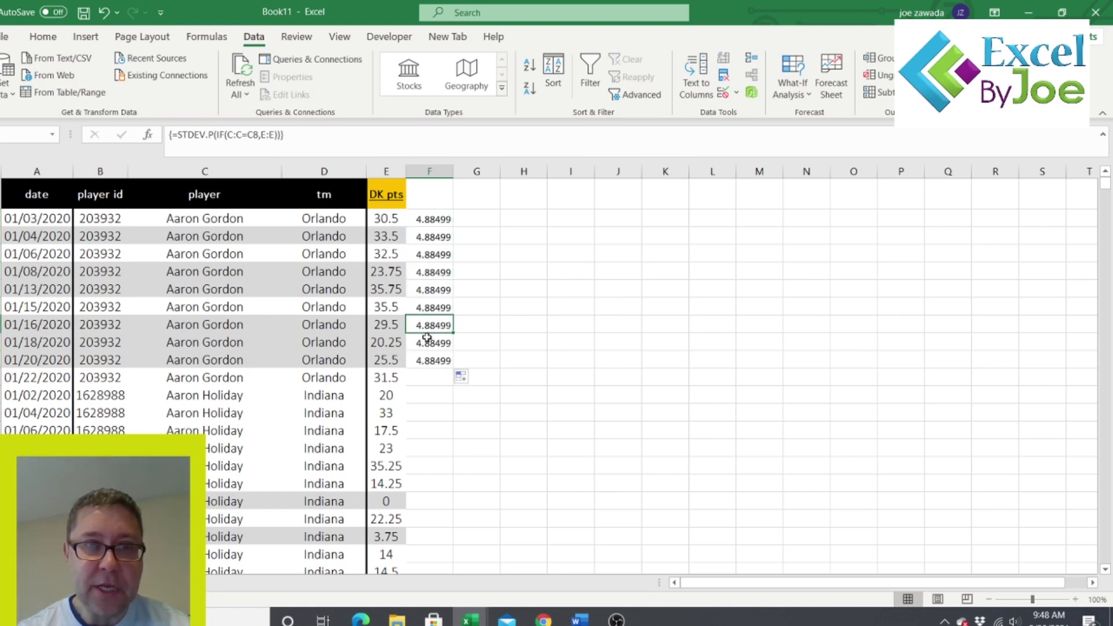
left_click(231, 343)
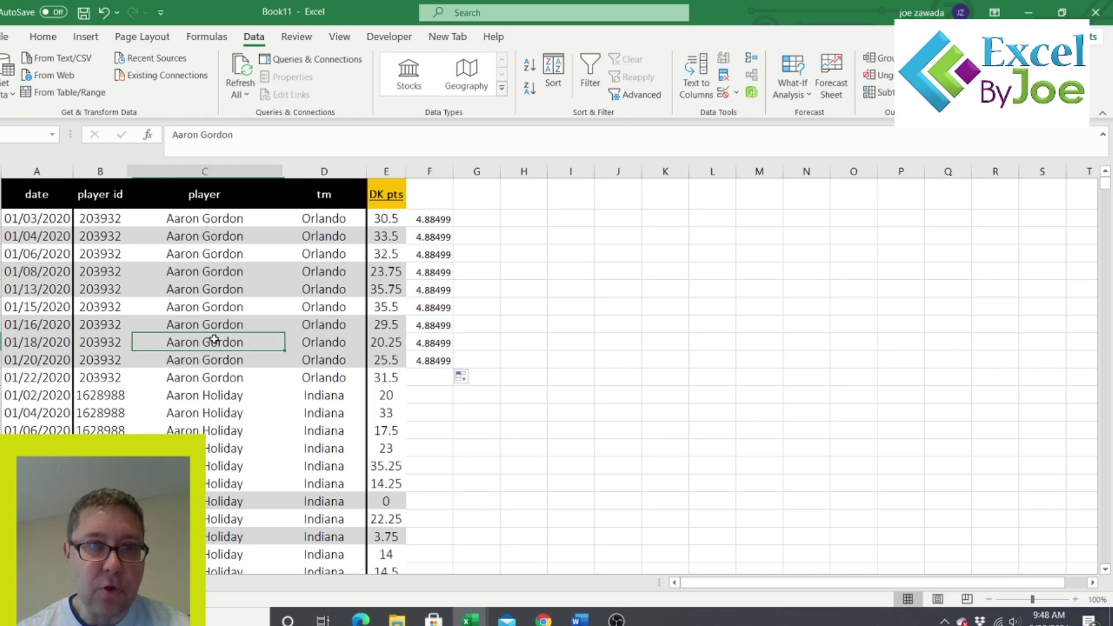
left_click_drag(385, 218, 385, 367)
left_click(426, 357)
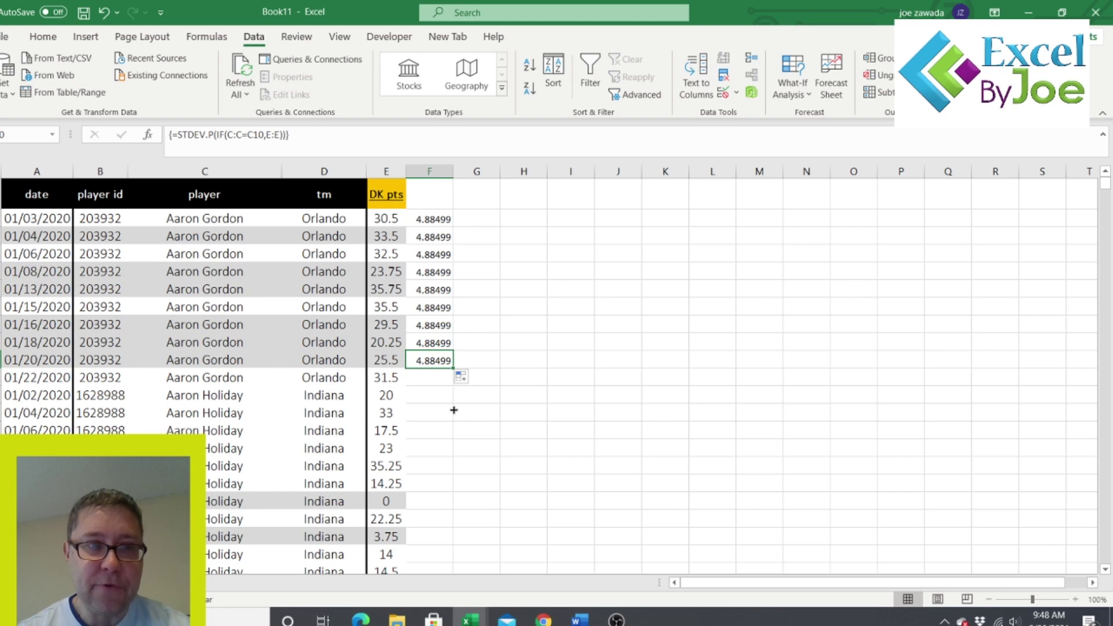
- Extend the formula through the Aaron Holiday rows, showing 10.17674, and review column F
left_click_drag(454, 409, 453, 540)
left_click(429, 395)
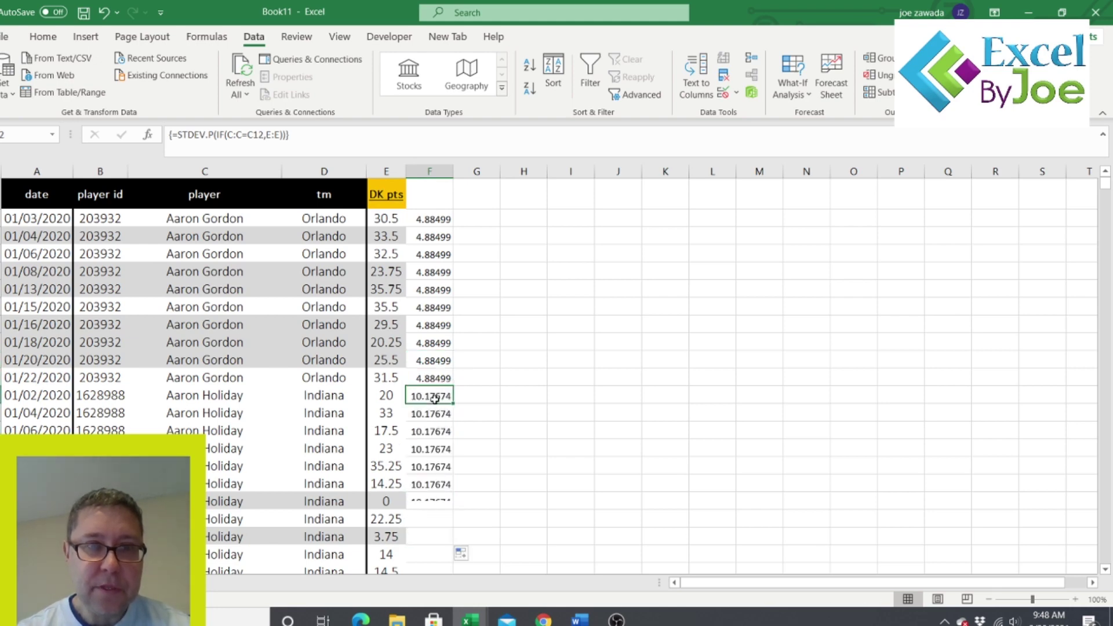
left_click(429, 431)
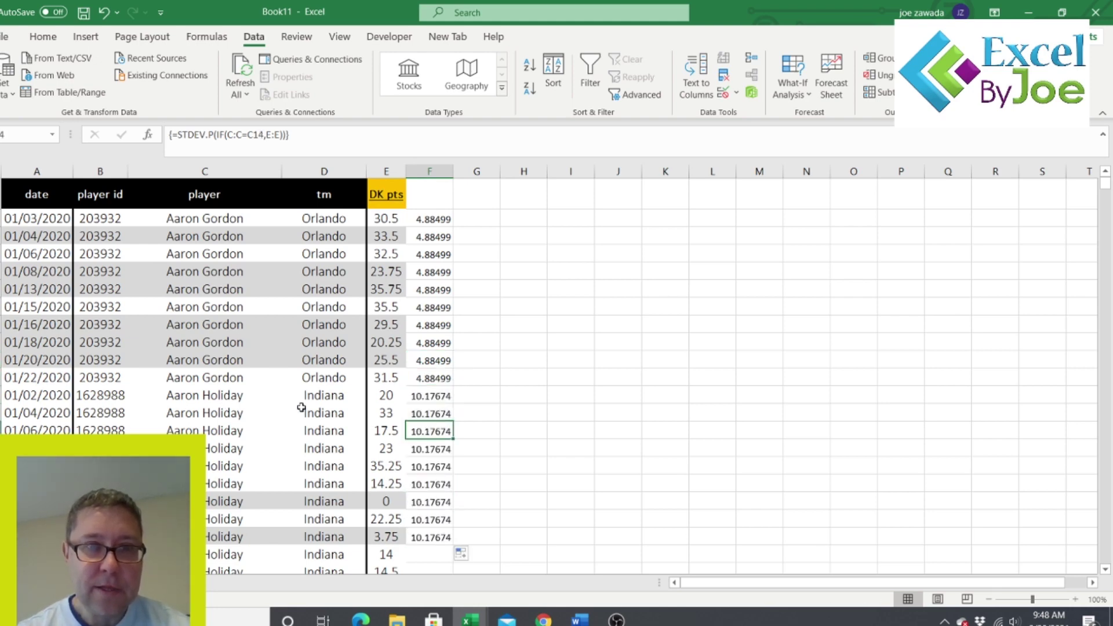
left_click(429, 396)
left_click(429, 430)
left_click(429, 466)
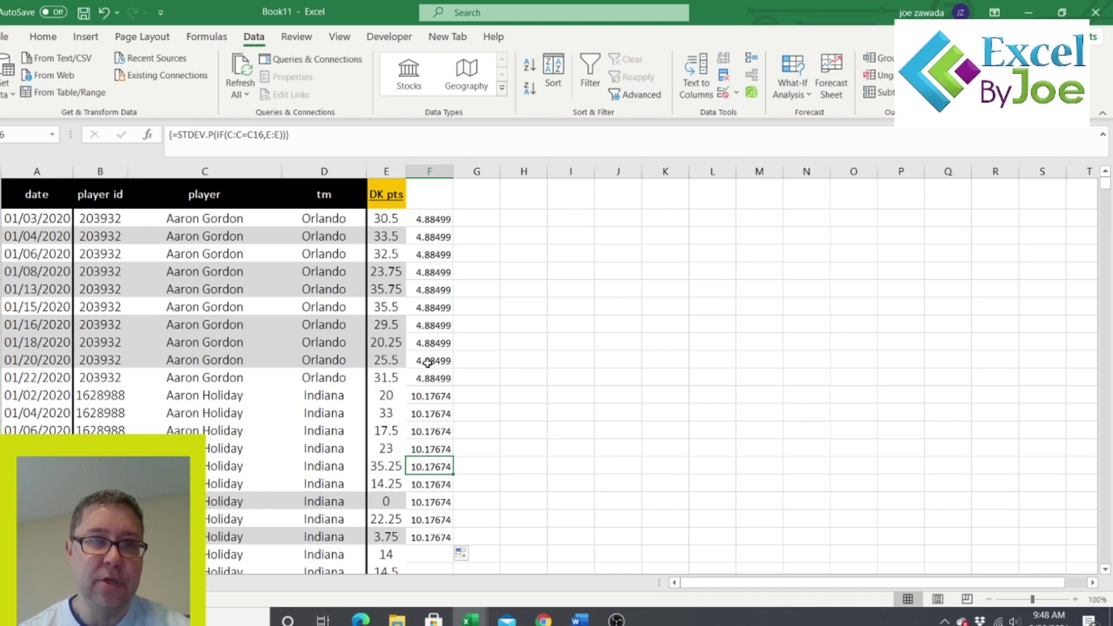
left_click(429, 272)
left_click(434, 254)
left_click(438, 218)
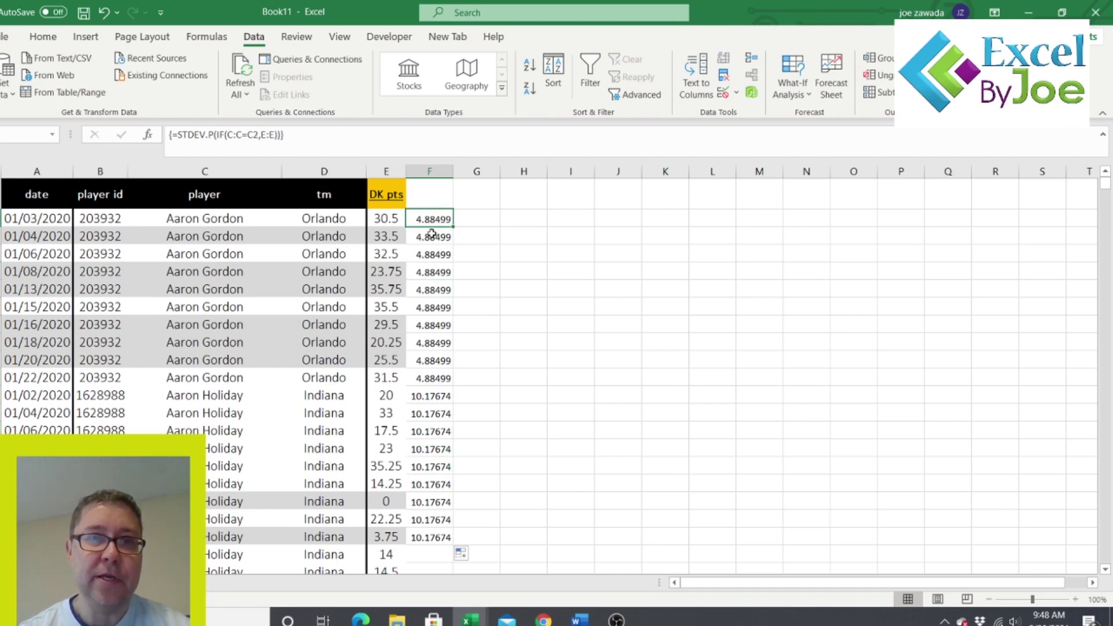
- Copy Aaron Gordon's DK pts from E2:E11 into column M starting at M1
left_click_drag(383, 216, 385, 377)
key("ctrl+q")
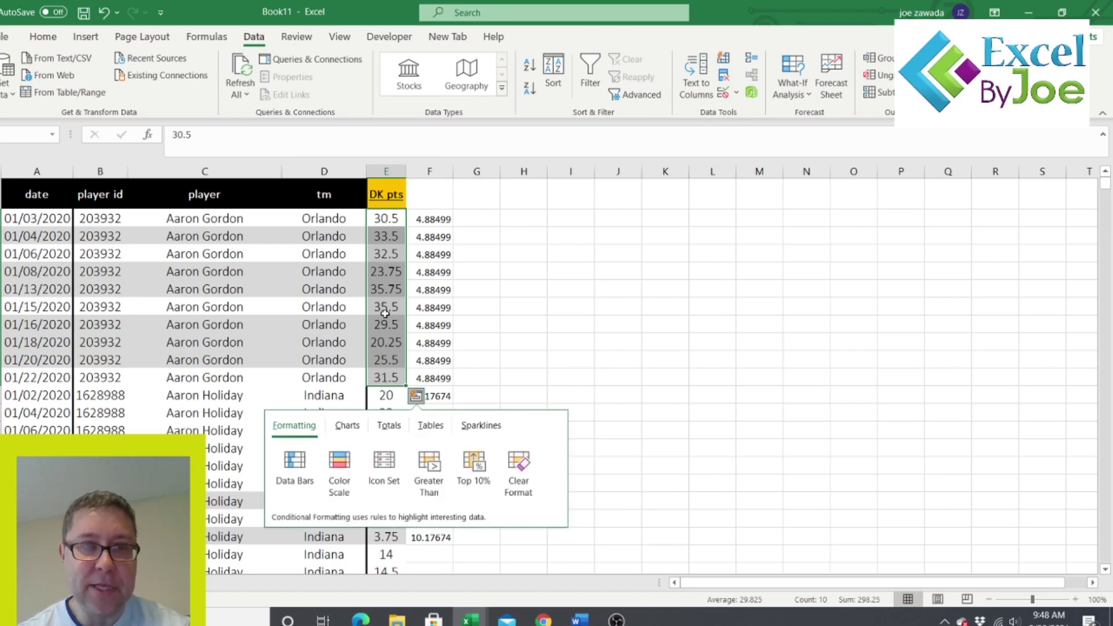
key("Escape")
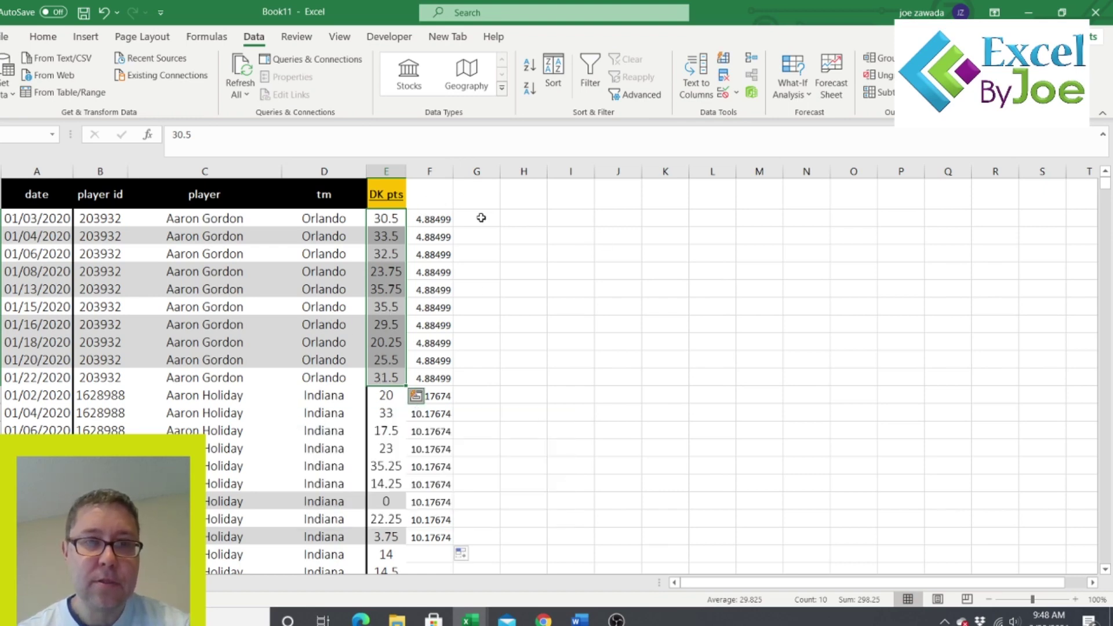
key("ctrl+c")
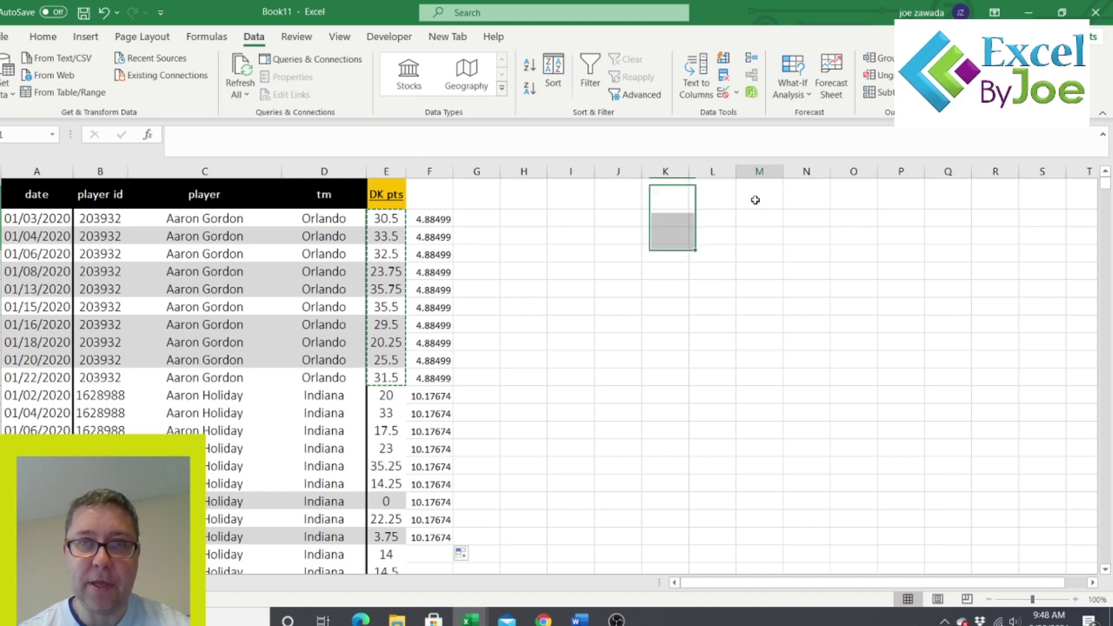
left_click(753, 197)
key("ctrl+v")
- Enter =STDEV.P(M1:M11) in N1, confirming 4.88499
left_click(815, 187)
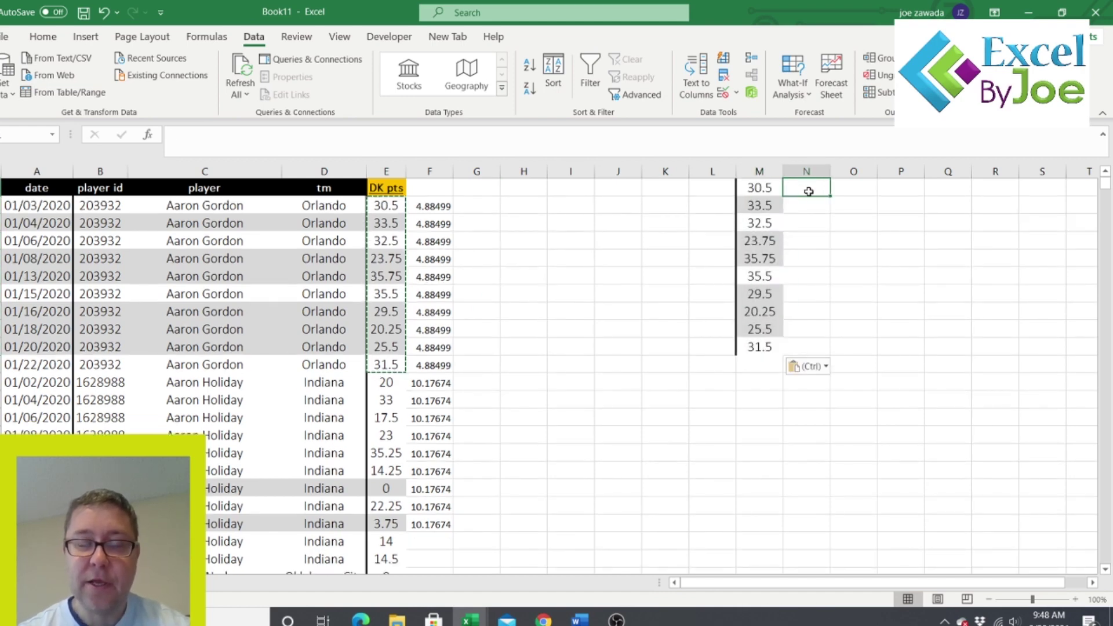
type("=stdev.p(")
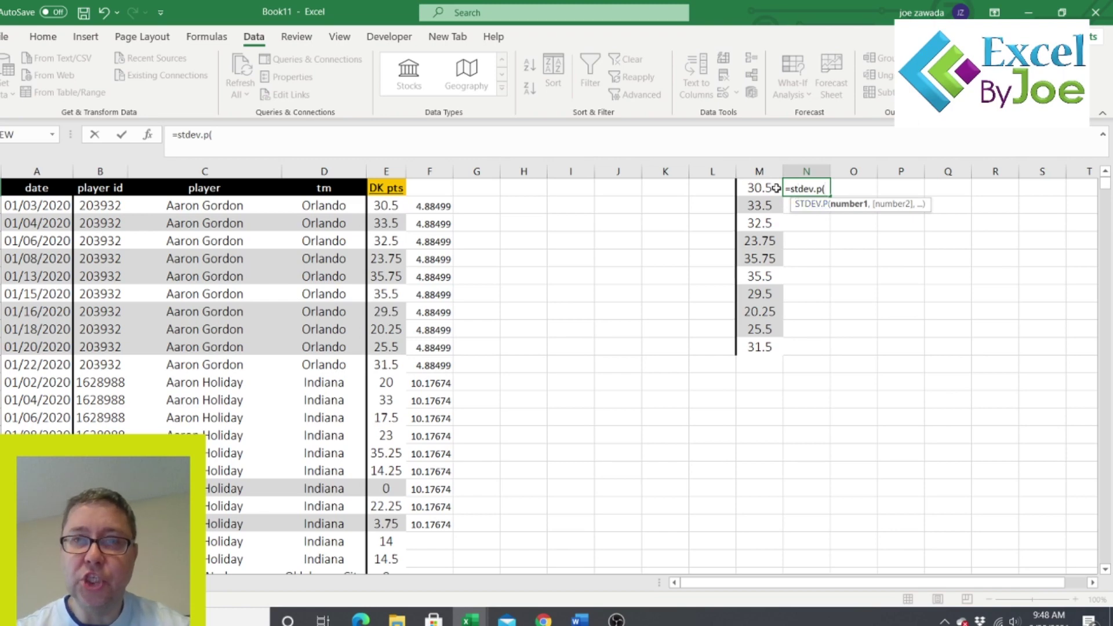
left_click_drag(760, 189, 758, 368)
key("Return")
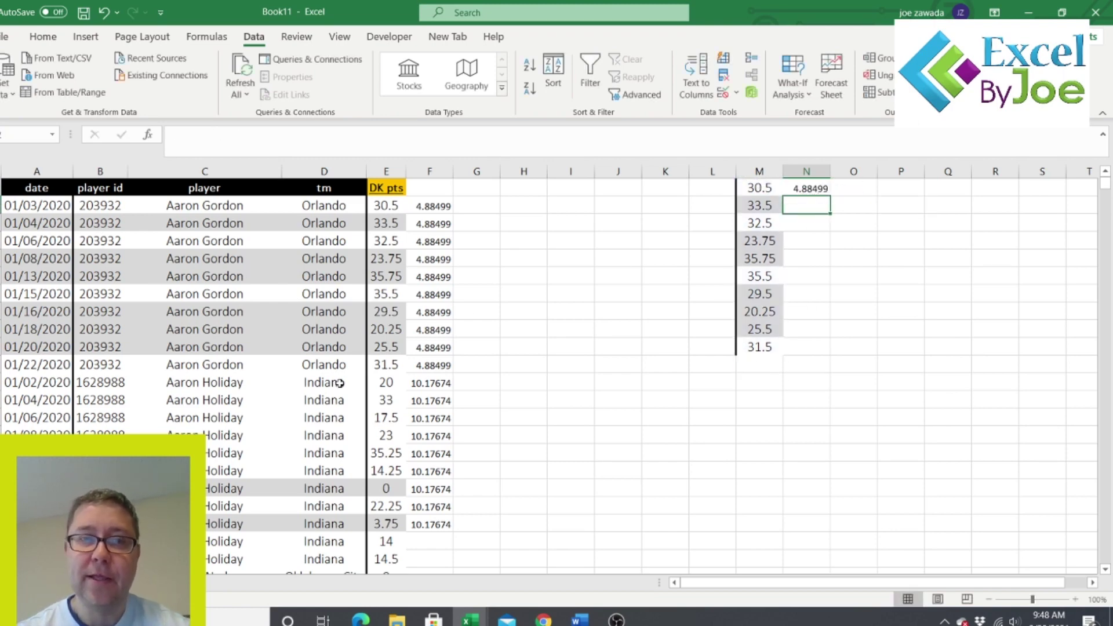
left_click(401, 224)
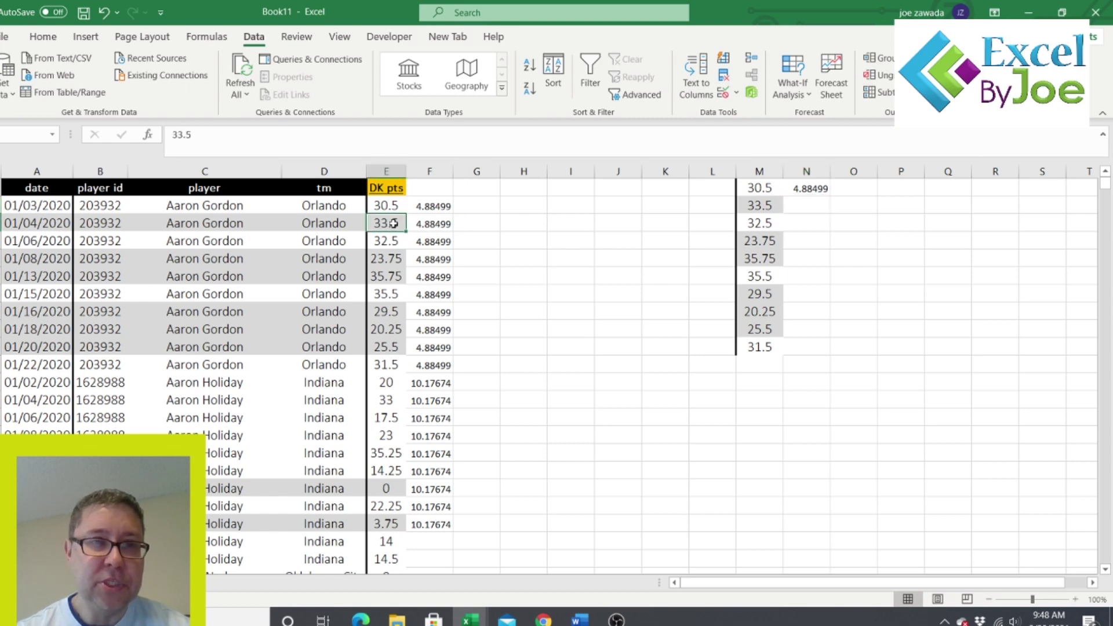
left_click(213, 278)
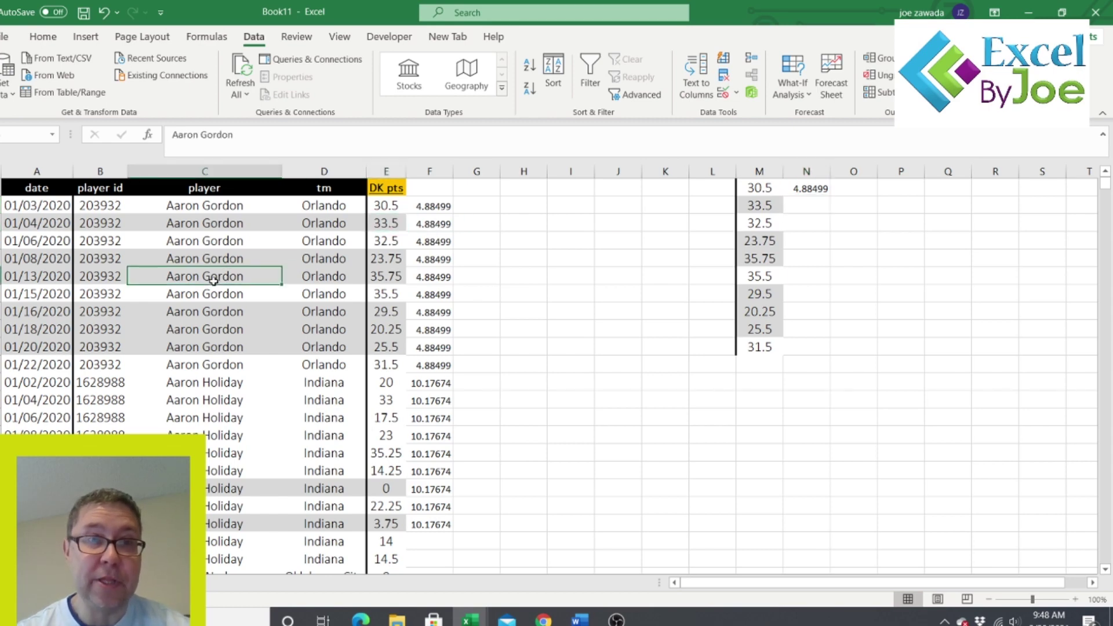
left_click(396, 278)
left_click(429, 277)
left_click(429, 329)
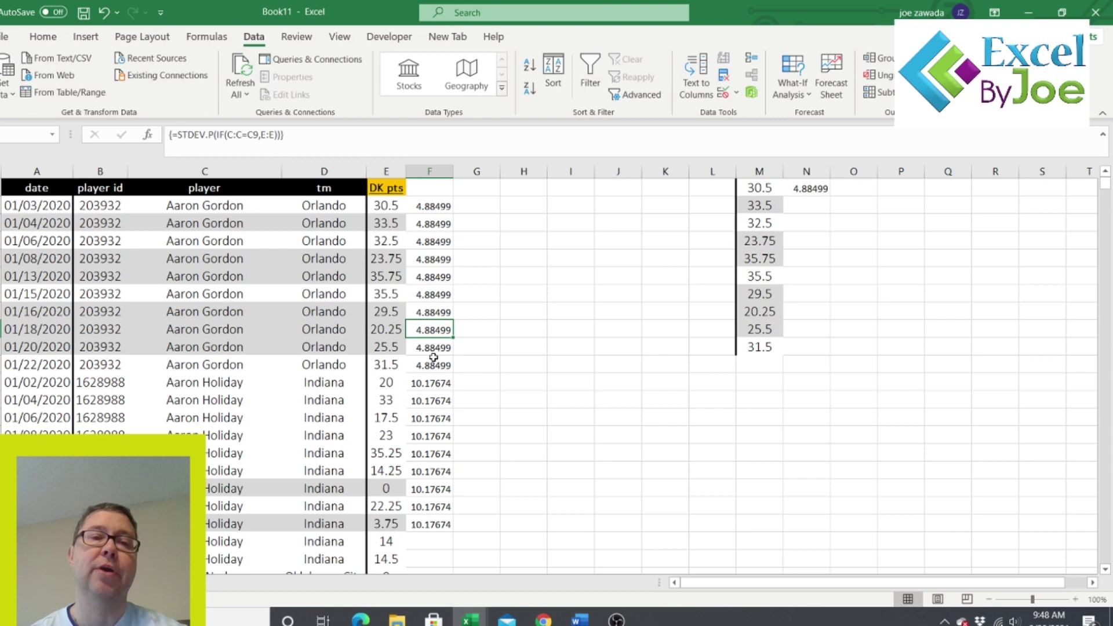
left_click(433, 363)
left_click(435, 309)
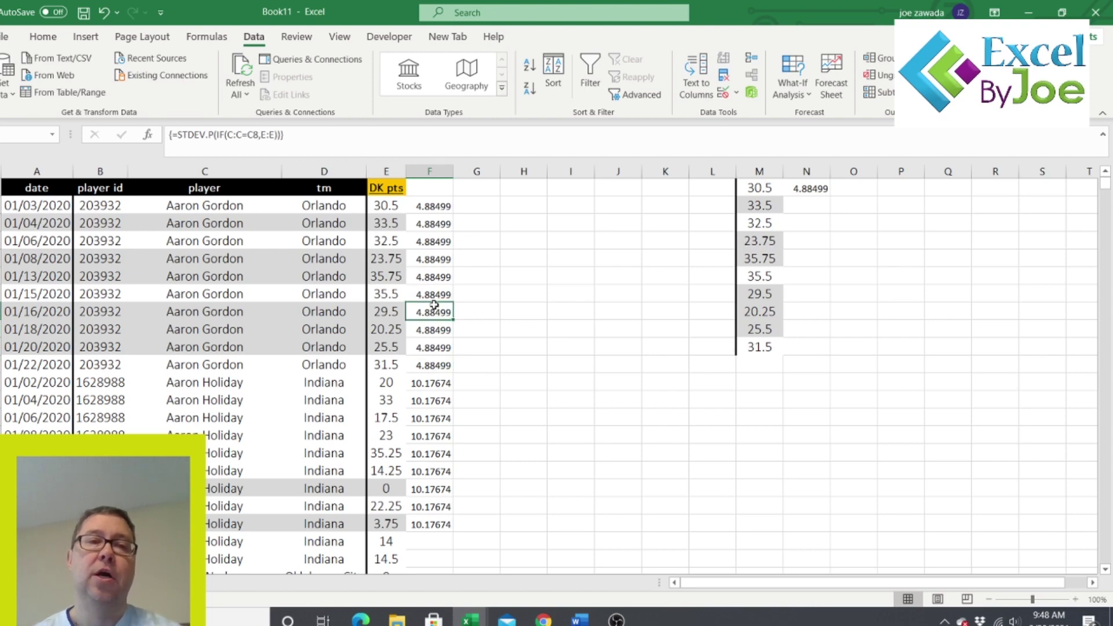
left_click(429, 422)
left_click(428, 471)
left_click(429, 387)
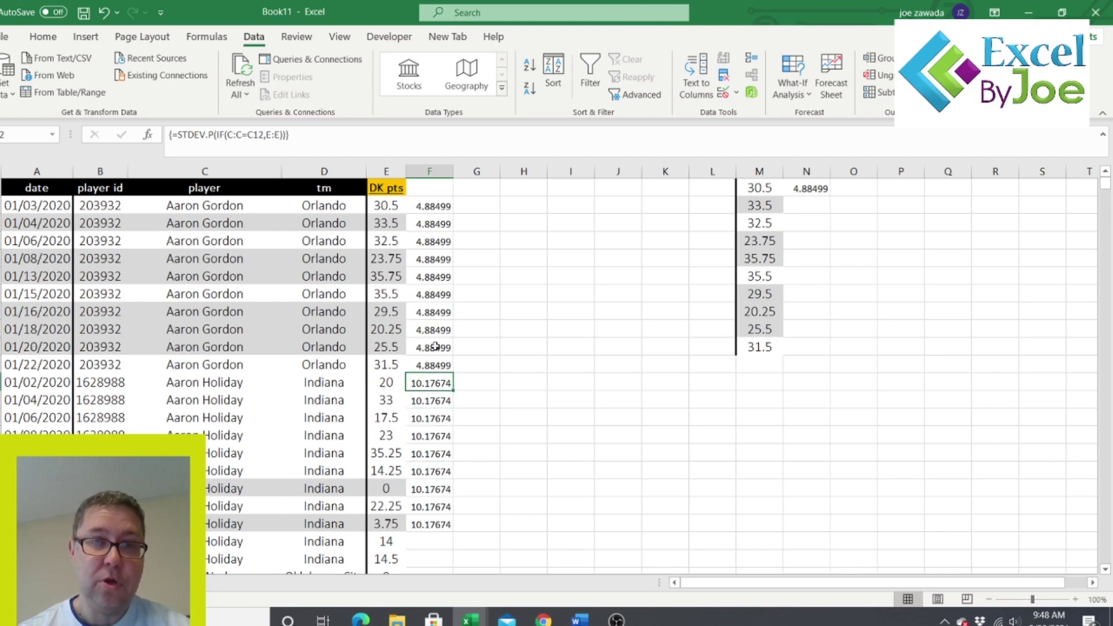
left_click(435, 345)
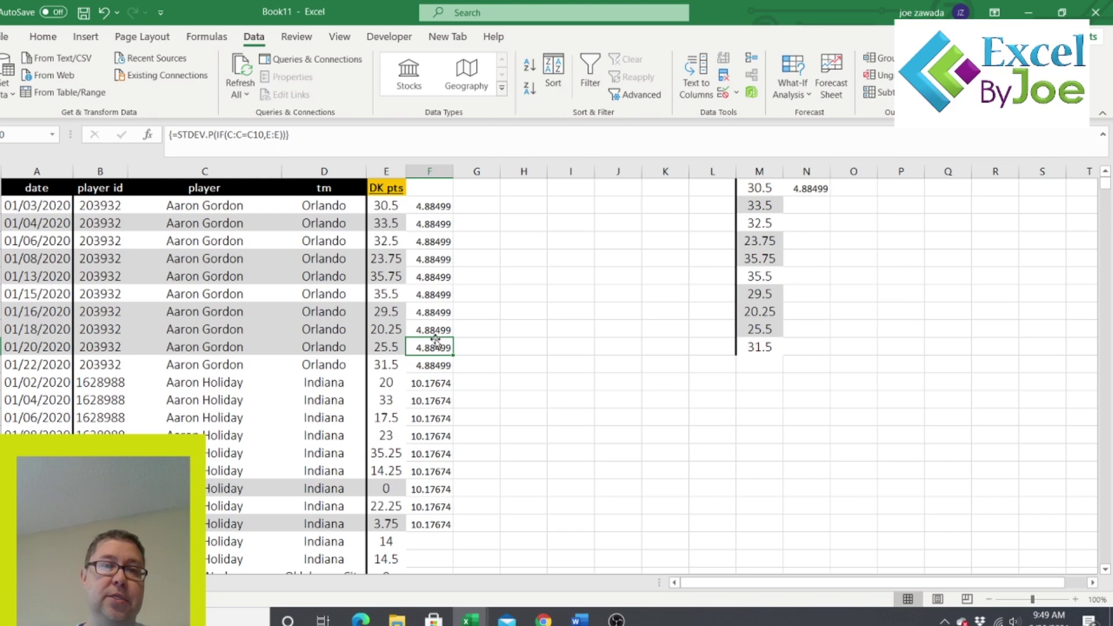